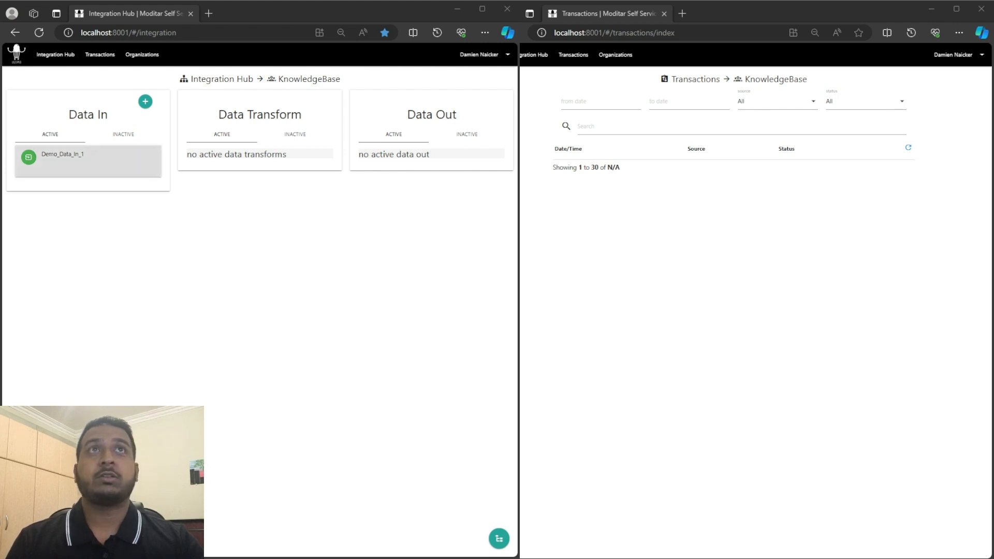
- Open the Demo_Data_In_1 data in for editing and show its sample document as JSON
{"action": "left_click", "coordinate": [88, 162]}
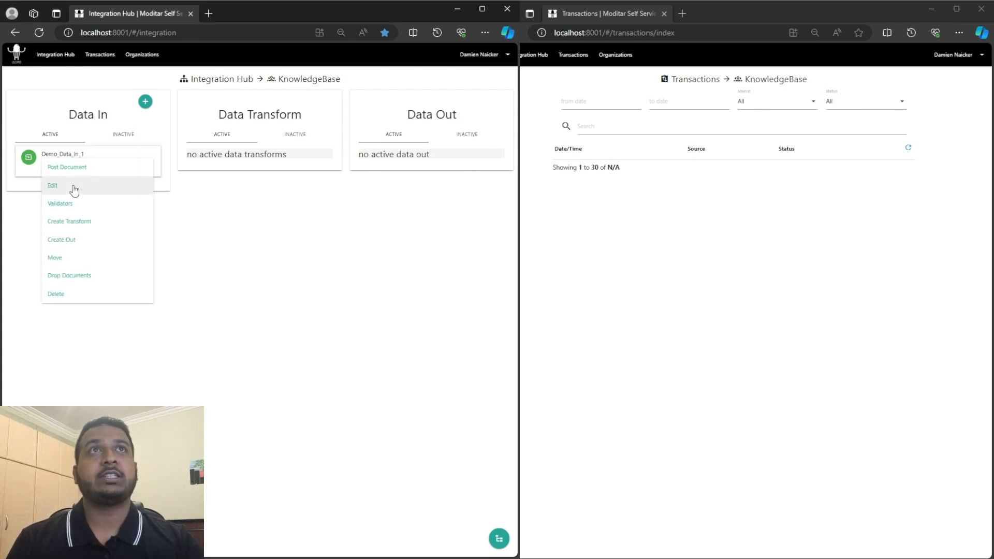
{"action": "left_click", "coordinate": [74, 189]}
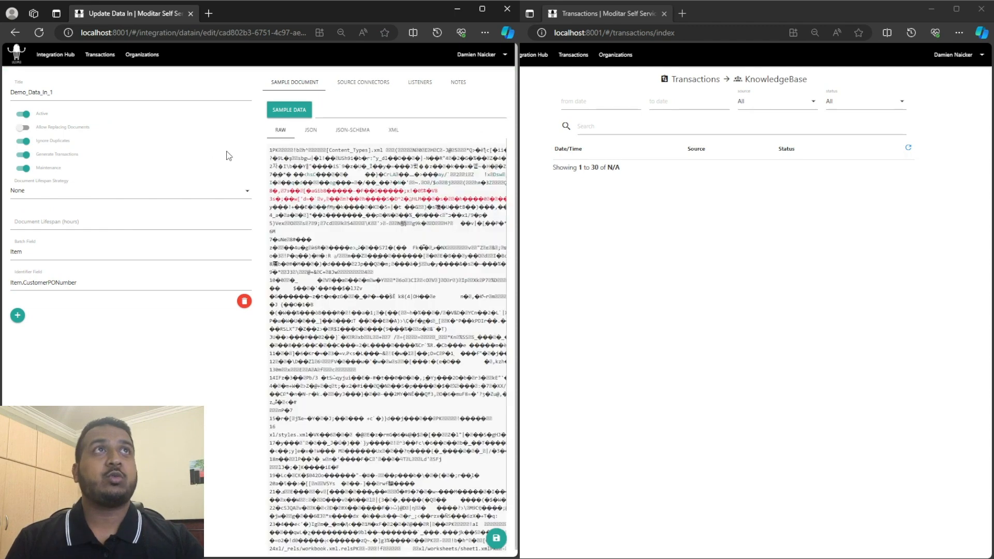
{"action": "left_click", "coordinate": [310, 131]}
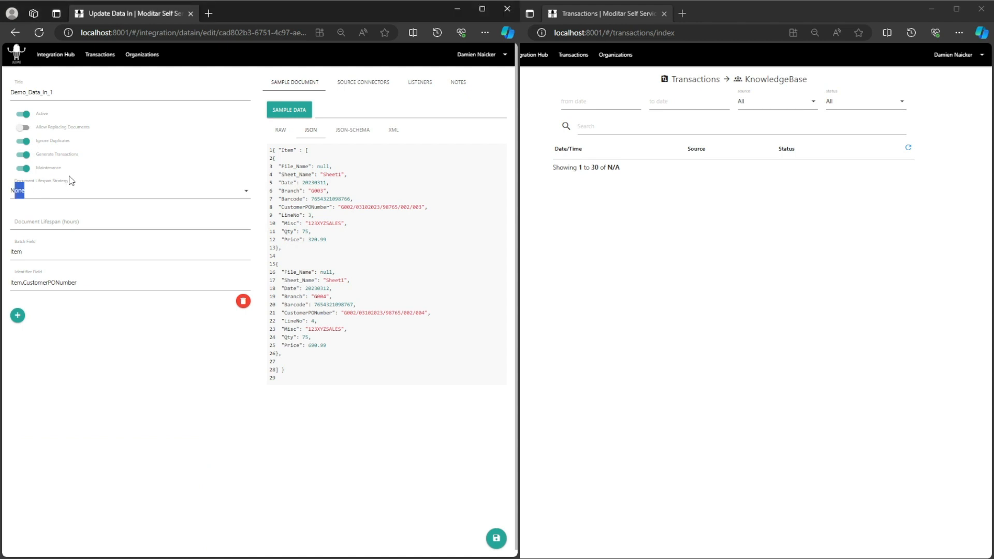
- Look through the Document Lifespan Strategy options and pick Last Document Date
{"action": "left_click_drag", "start_coordinate": [69, 181], "coordinate": [15, 183]}
{"action": "left_click", "coordinate": [181, 192]}
{"action": "left_click", "coordinate": [181, 195]}
{"action": "left_click", "coordinate": [180, 196]}
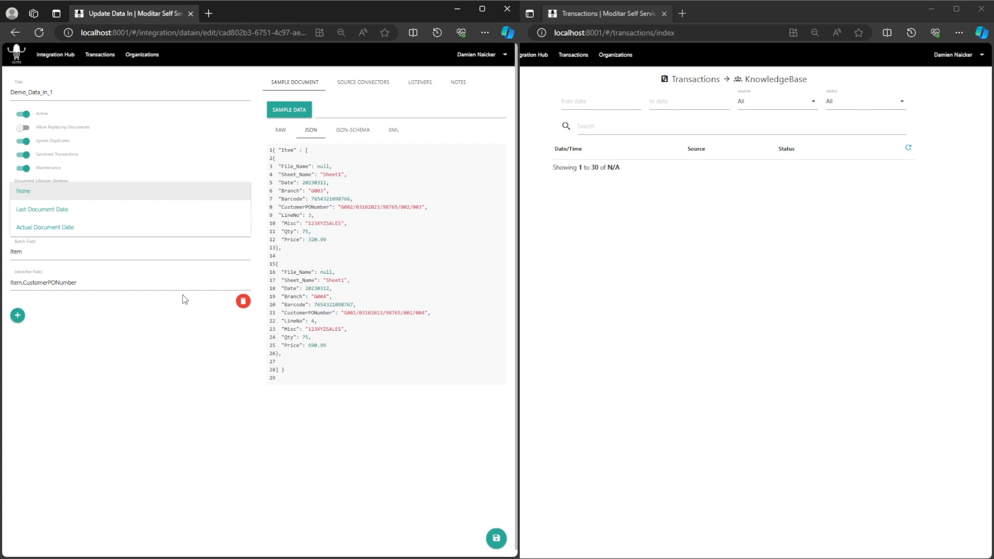
{"action": "left_click", "coordinate": [175, 340]}
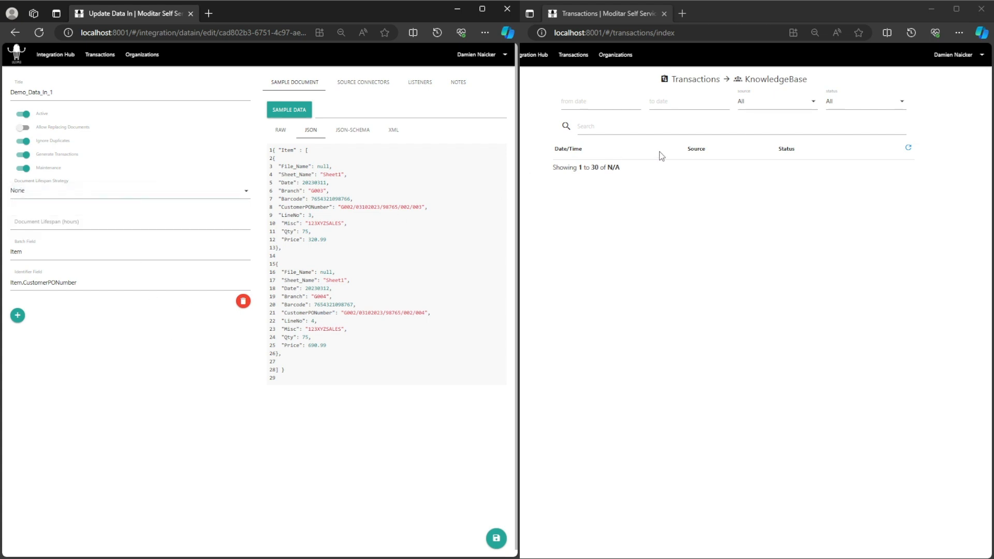
{"action": "left_click", "coordinate": [133, 193]}
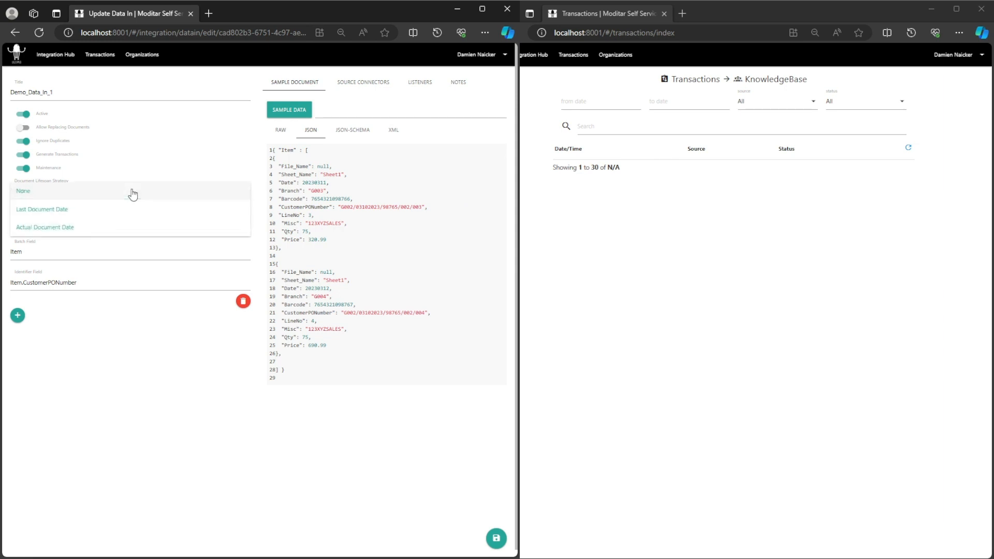
{"action": "left_click", "coordinate": [101, 212]}
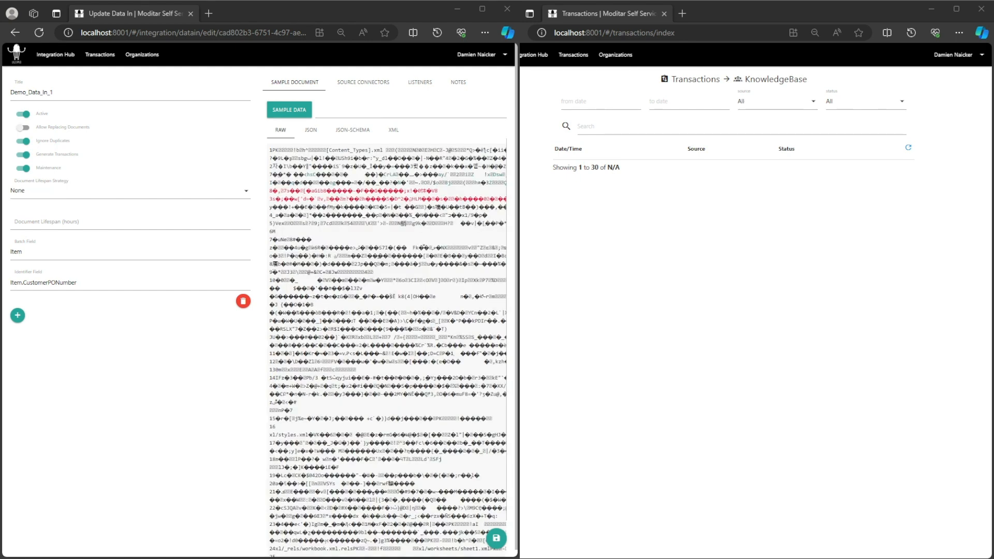
- Set Demo_Data_In_1's document lifespan strategy to Last Document Date with a lifespan of 0.25 hours, and save it
{"action": "left_click", "coordinate": [61, 196]}
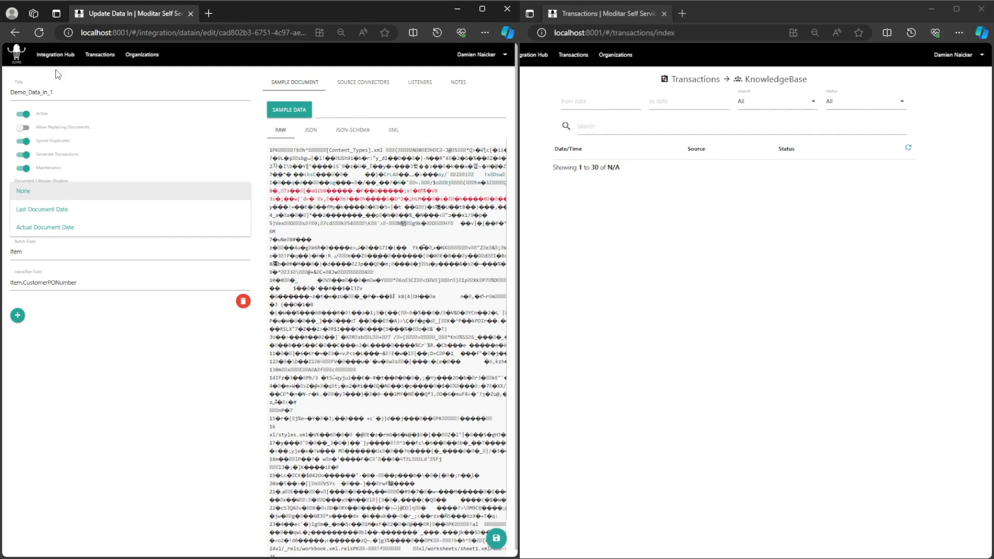
{"action": "left_click", "coordinate": [70, 213]}
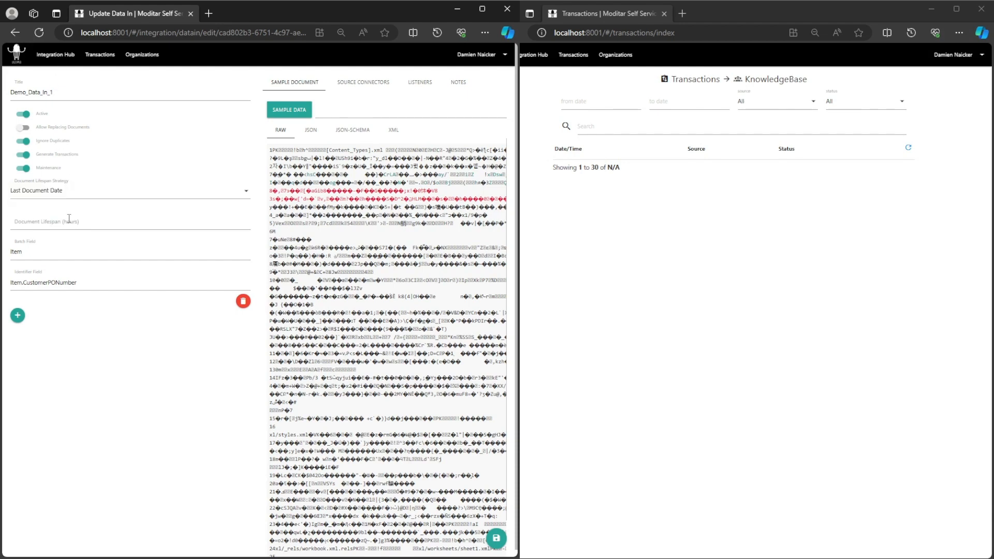
{"action": "left_click", "coordinate": [70, 220]}
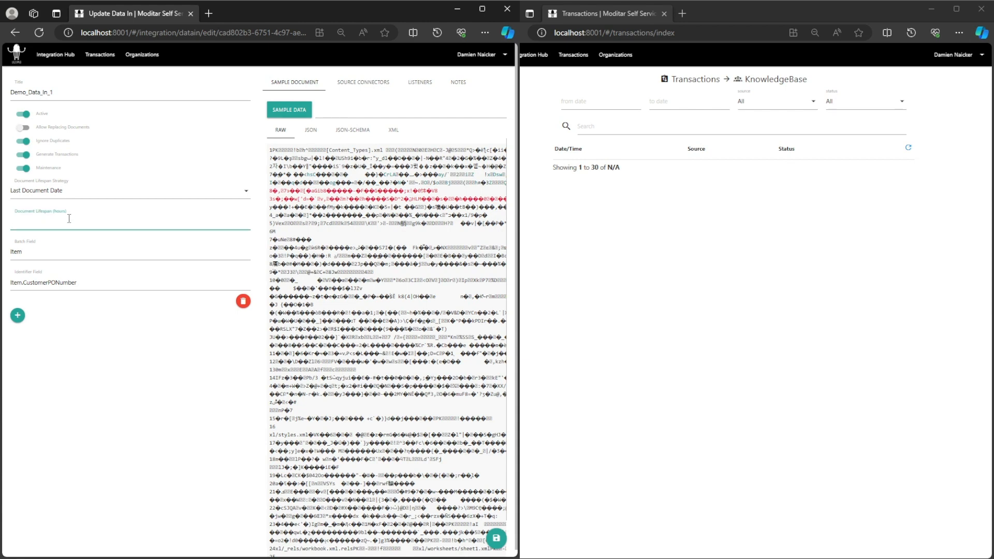
{"action": "type", "text": "0.25"}
{"action": "left_click", "coordinate": [70, 339]}
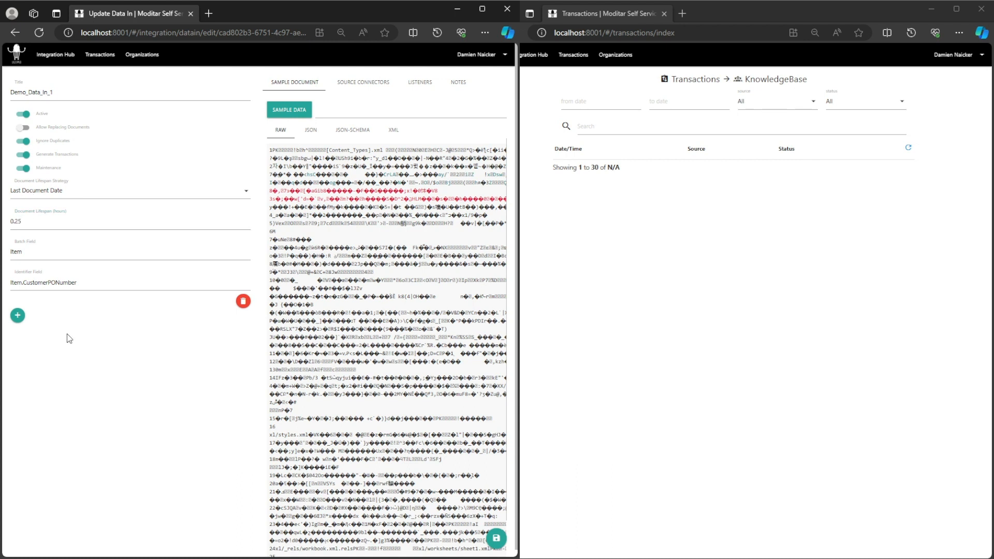
{"action": "left_click", "coordinate": [497, 541]}
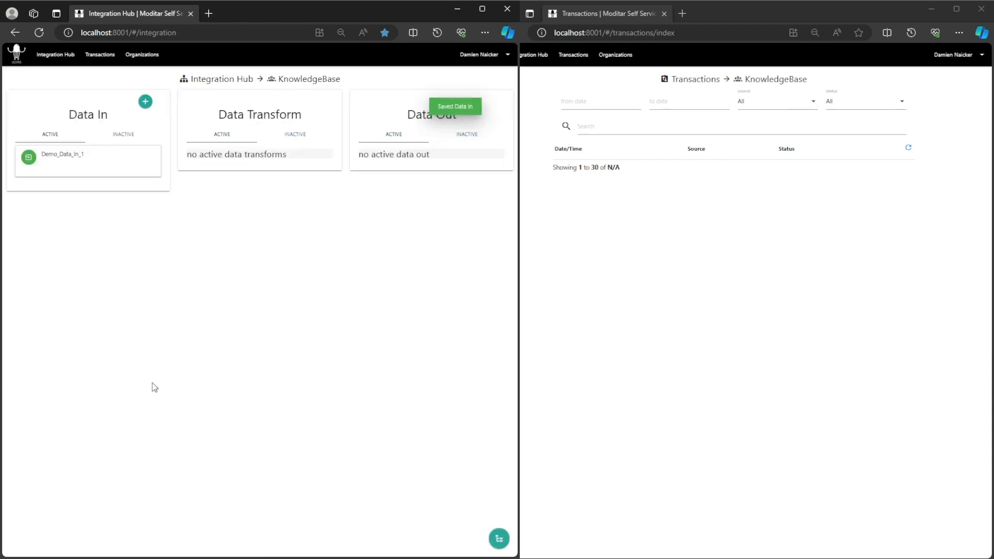
- Inspect the document stored in Demo_Data_In_1 through a new transform's preview, then return to the Integration Hub without saving
{"action": "left_click", "coordinate": [73, 159]}
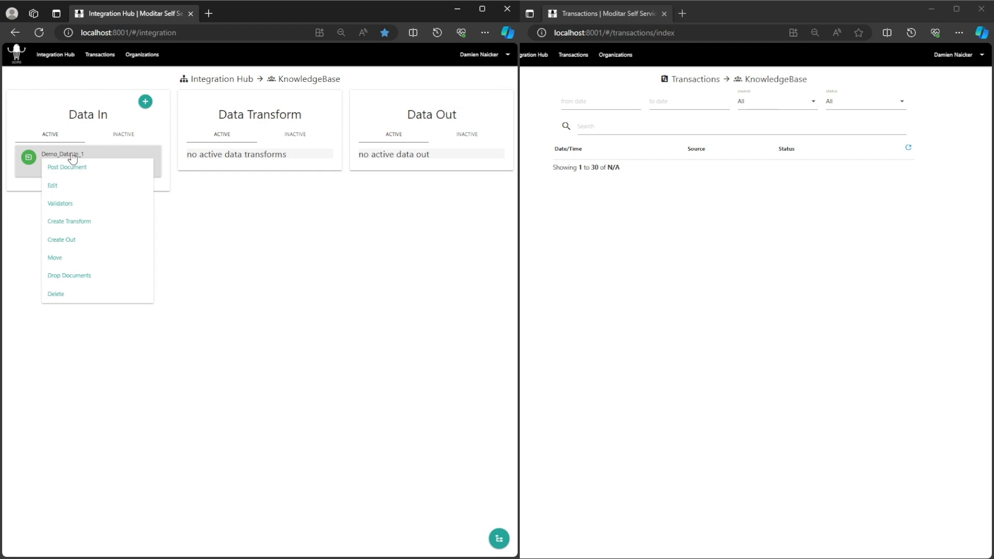
{"action": "left_click", "coordinate": [81, 228]}
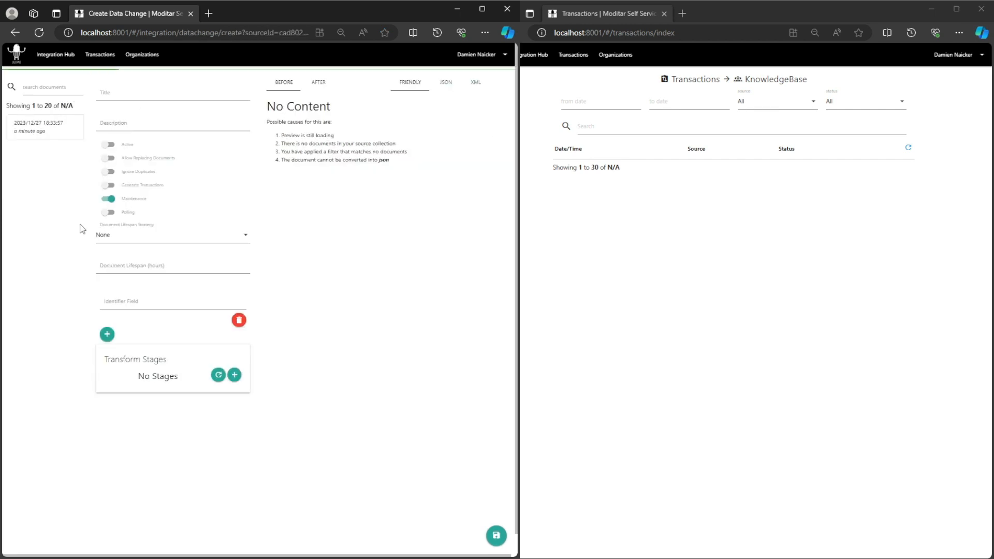
{"action": "left_click", "coordinate": [54, 133]}
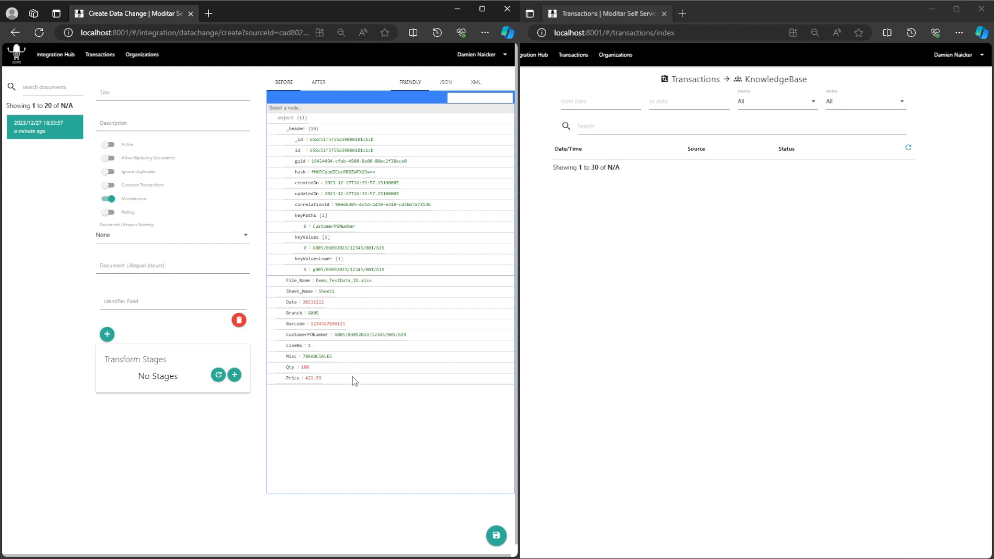
{"action": "left_click", "coordinate": [52, 56]}
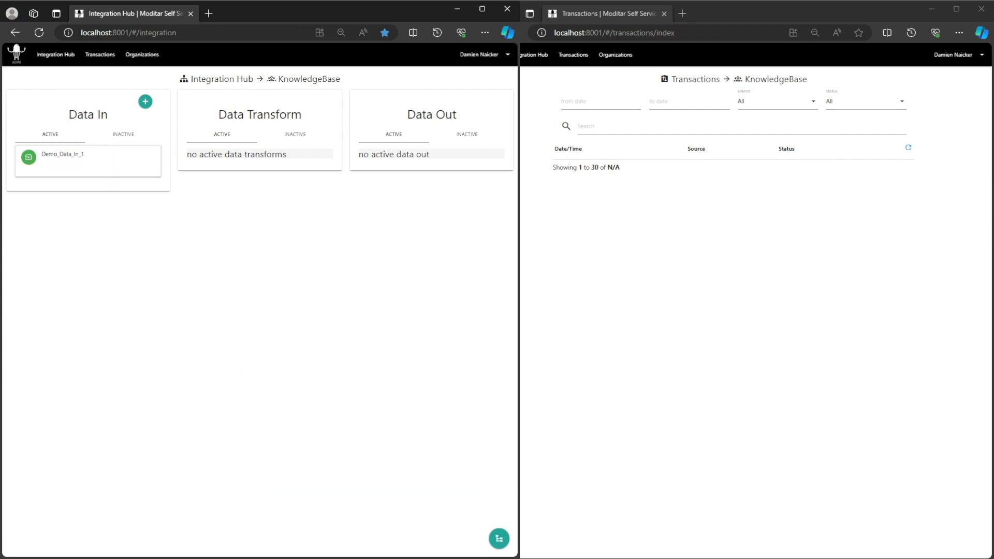
- Post the Demo_TestData.xlsx file into Demo_Data_In_1 with Ignore Duplicates turned off
{"action": "left_click", "coordinate": [65, 168]}
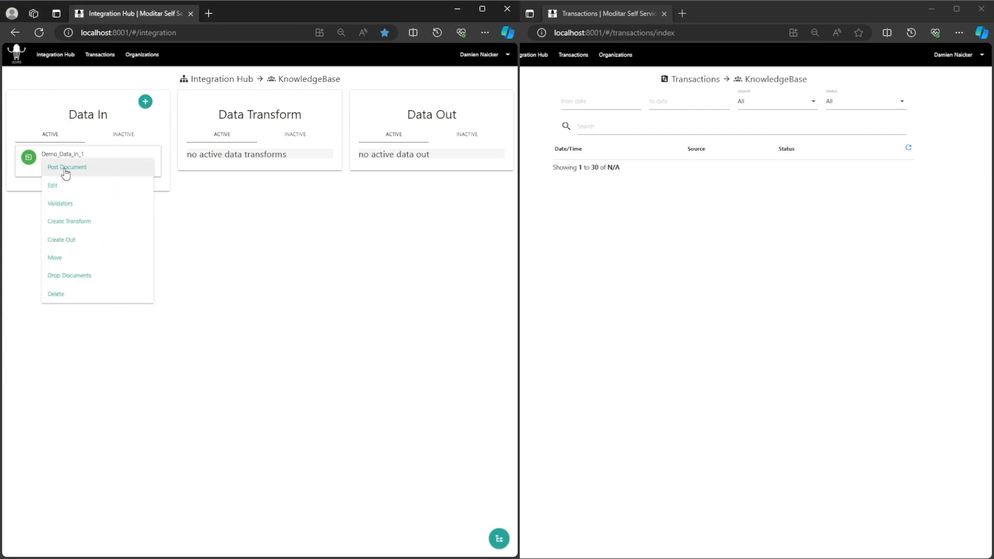
{"action": "left_click", "coordinate": [65, 172]}
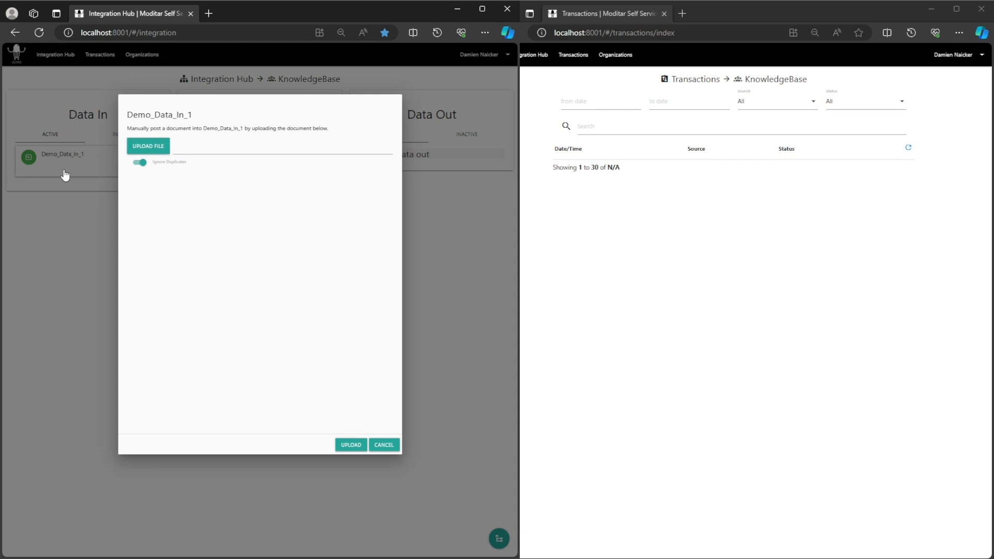
{"action": "left_click", "coordinate": [140, 162]}
{"action": "left_click", "coordinate": [150, 151]}
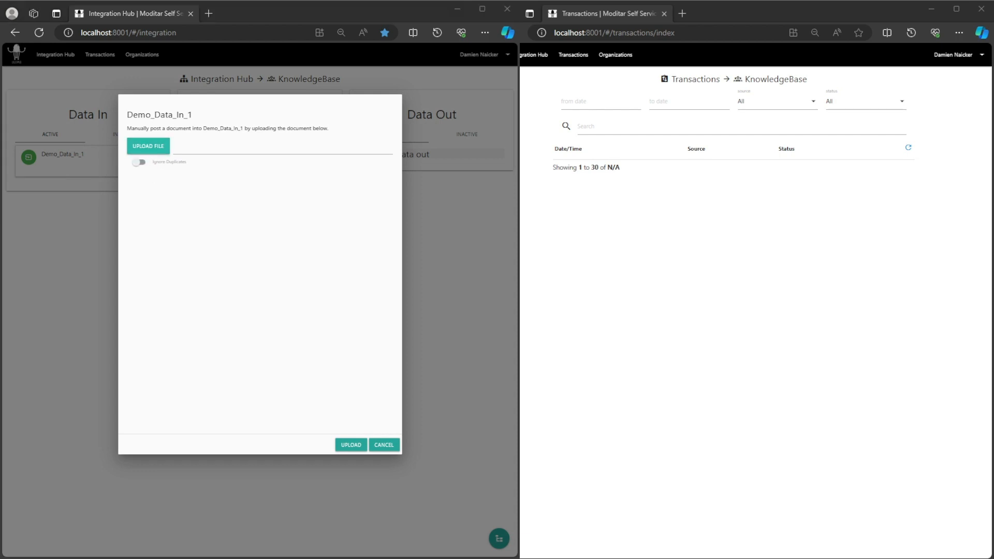
{"action": "left_click", "coordinate": [627, 409]}
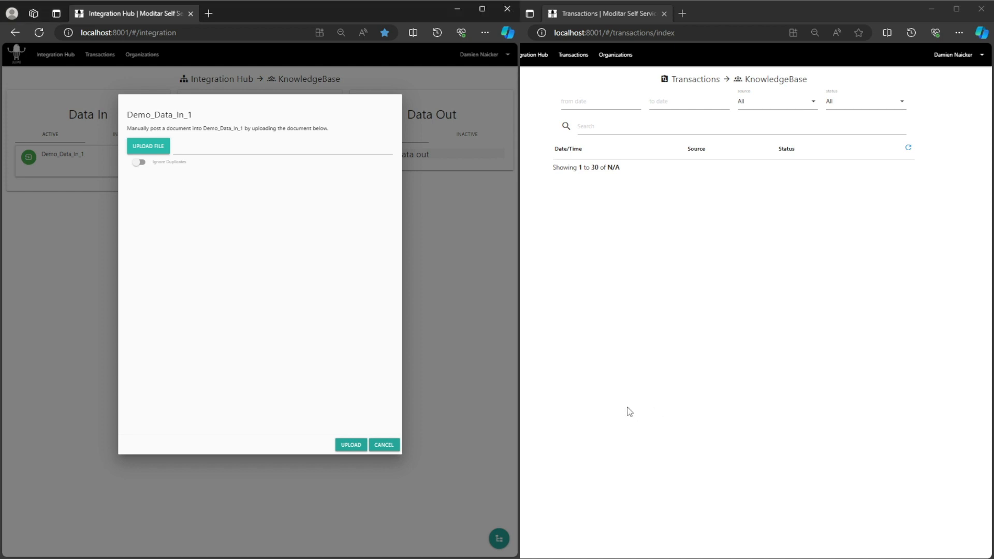
{"action": "left_click", "coordinate": [347, 448]}
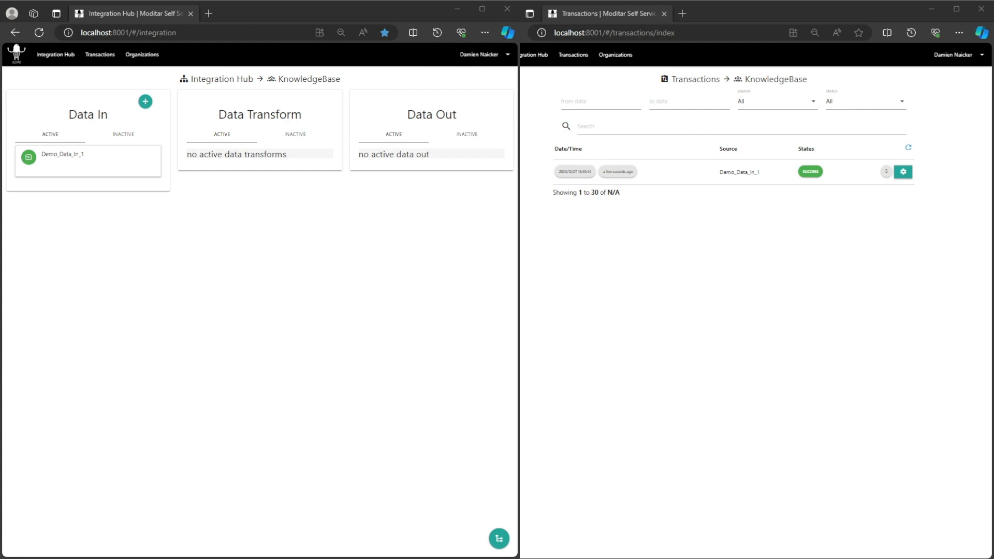
- Examine the individual documents in the Demo_Data_In_1 transaction and refresh the transaction list
{"action": "left_click", "coordinate": [887, 172]}
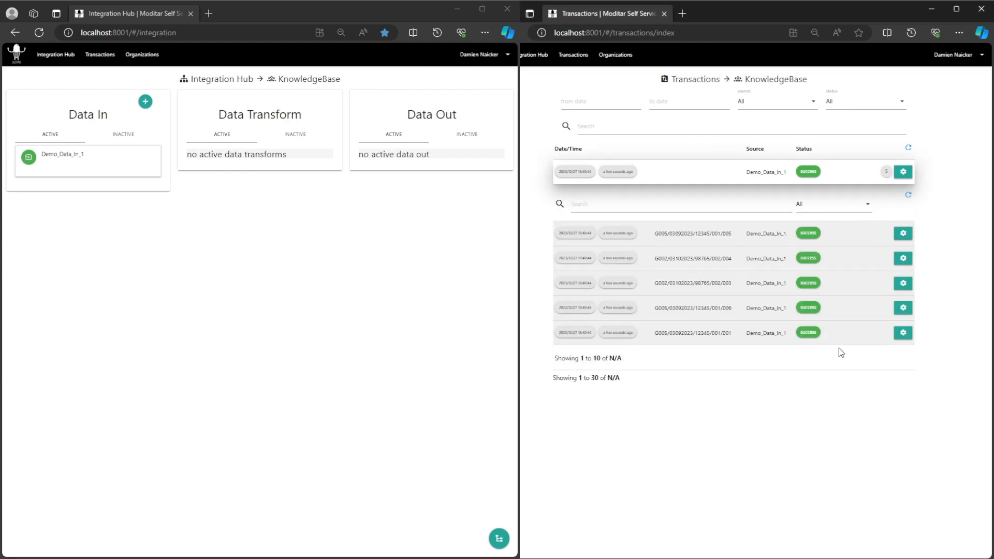
{"action": "left_click", "coordinate": [908, 149]}
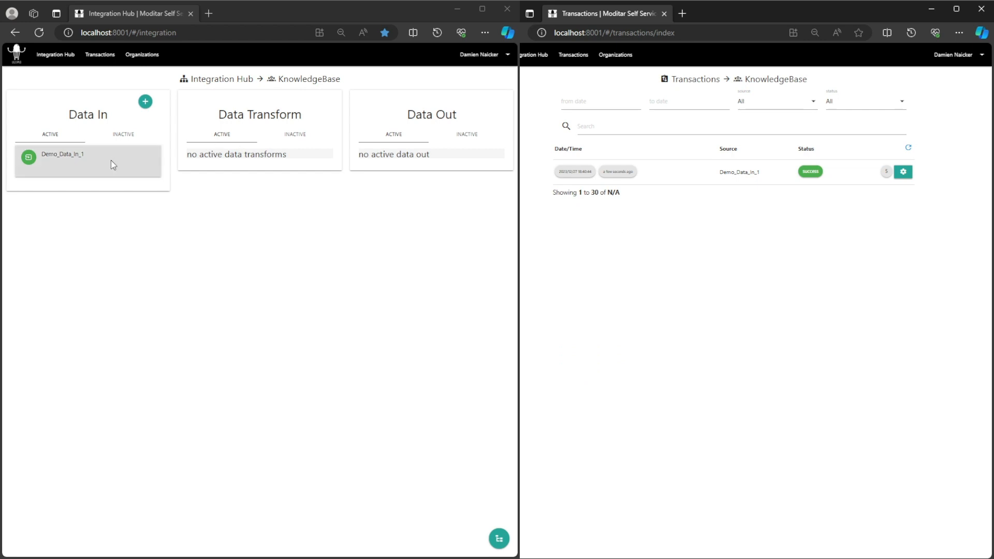
- Go through the dated documents listed for a new transform on Demo_Data_In_1 and return to the Integration Hub without saving
{"action": "left_click", "coordinate": [66, 158]}
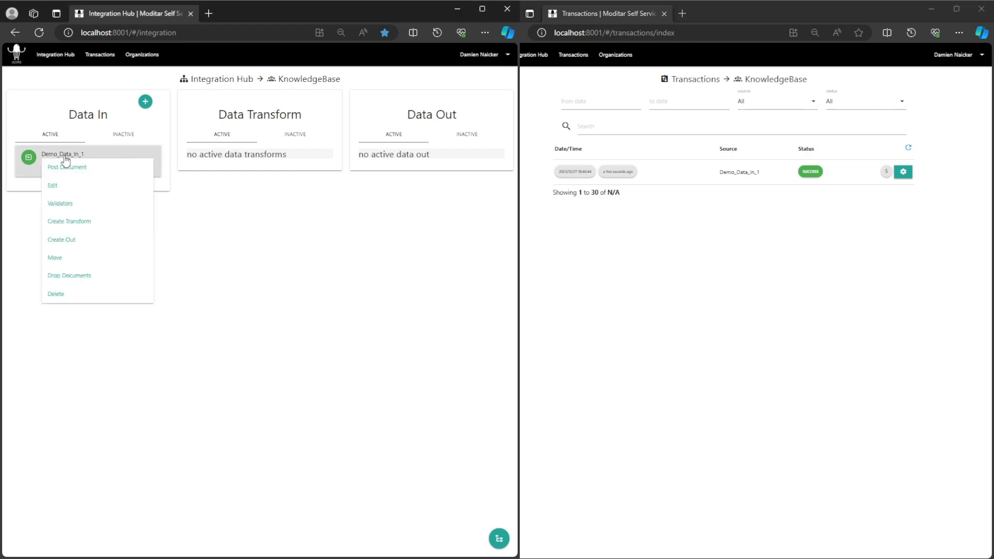
{"action": "left_click", "coordinate": [75, 221]}
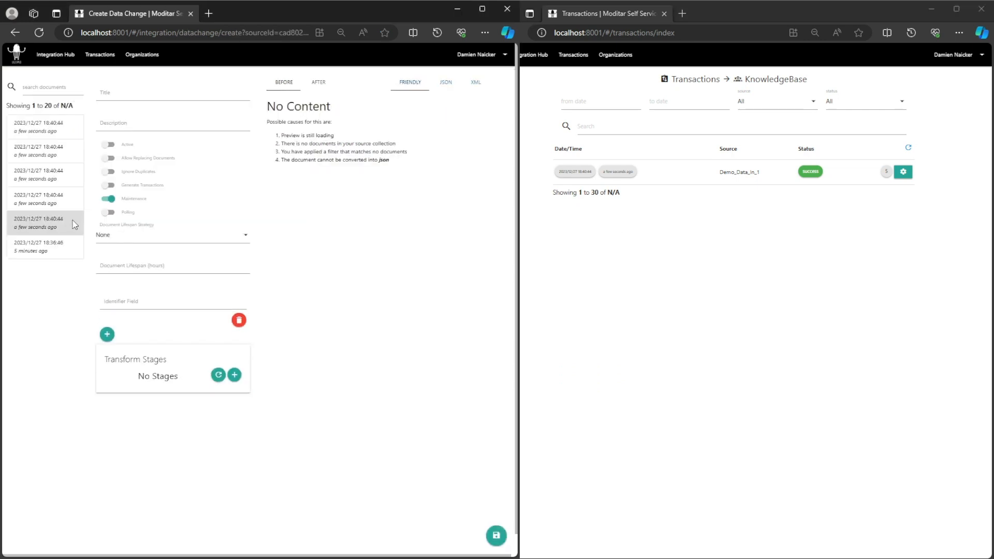
{"action": "left_click", "coordinate": [51, 133]}
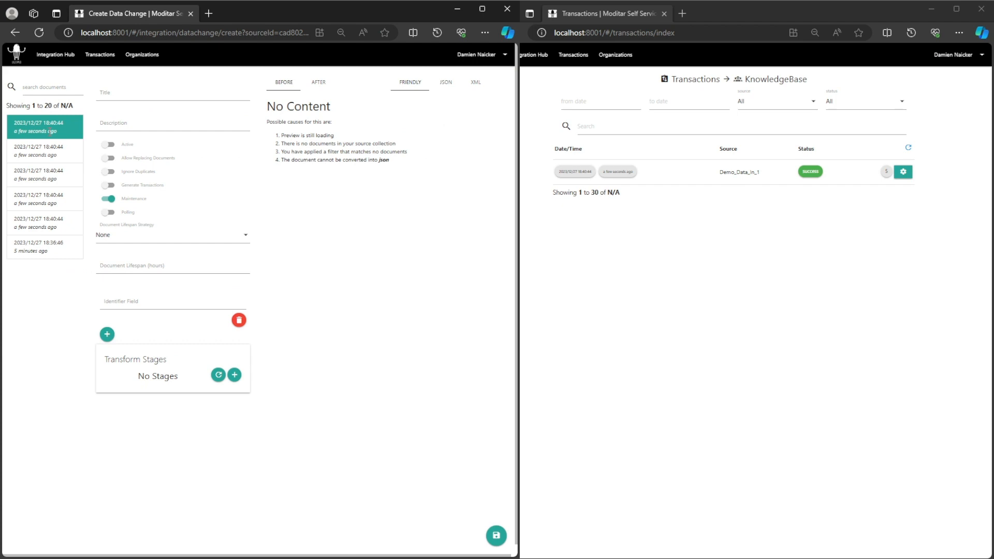
{"action": "left_click", "coordinate": [51, 151]}
{"action": "left_click", "coordinate": [48, 198]}
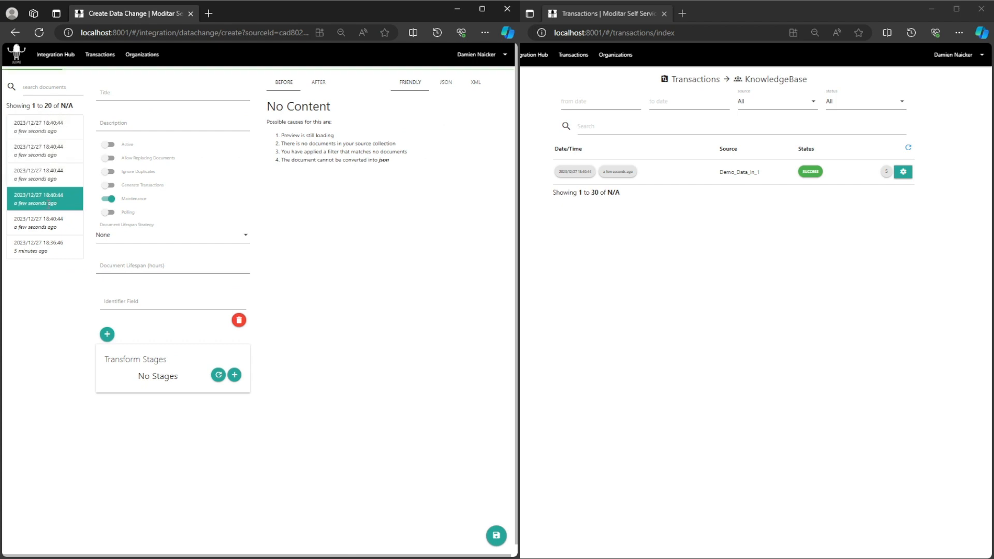
{"action": "left_click", "coordinate": [47, 223]}
{"action": "left_click", "coordinate": [48, 245]}
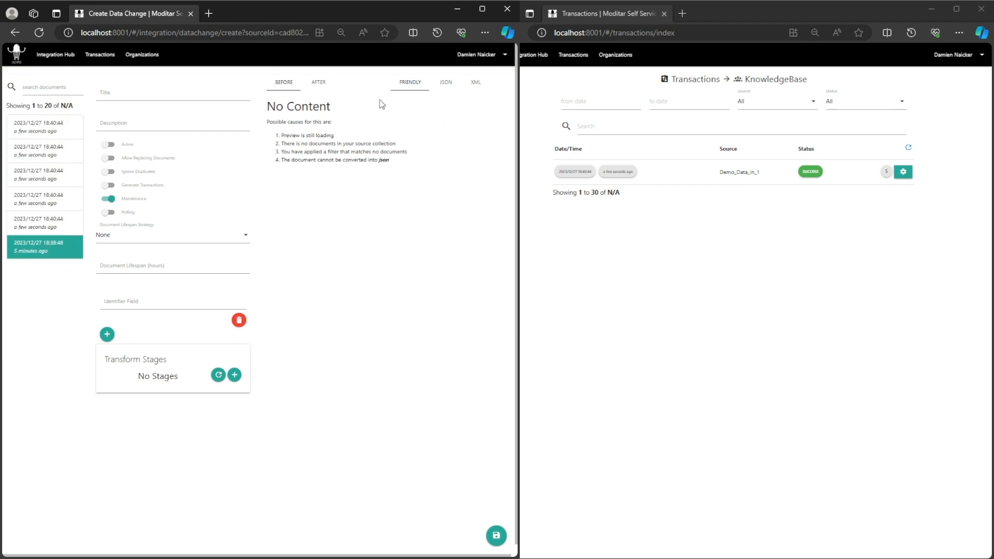
{"action": "left_click", "coordinate": [410, 82]}
{"action": "left_click", "coordinate": [49, 55]}
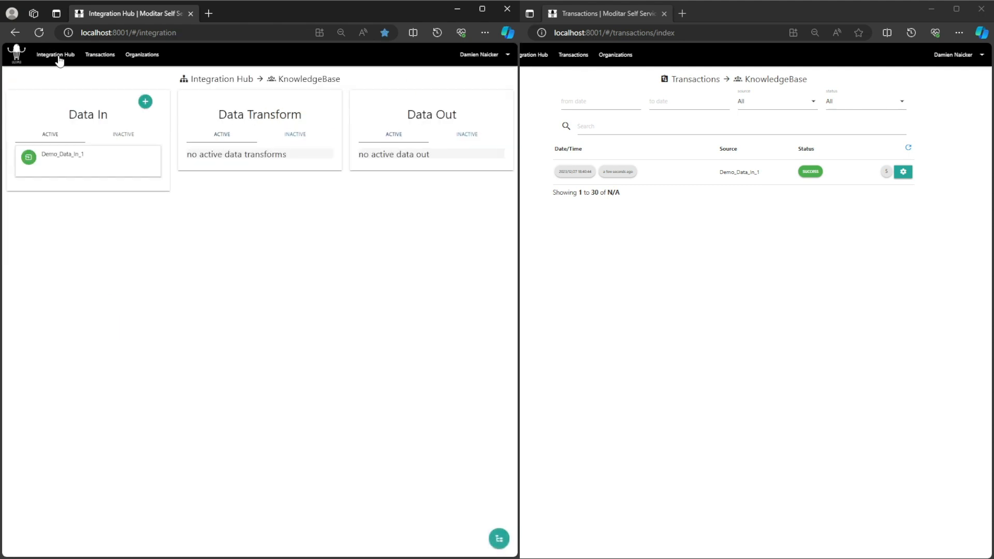
- Reopen Demo_Data_In_1 for editing to review its saved lifespan settings, and return to the Integration Hub
{"action": "left_click", "coordinate": [68, 162]}
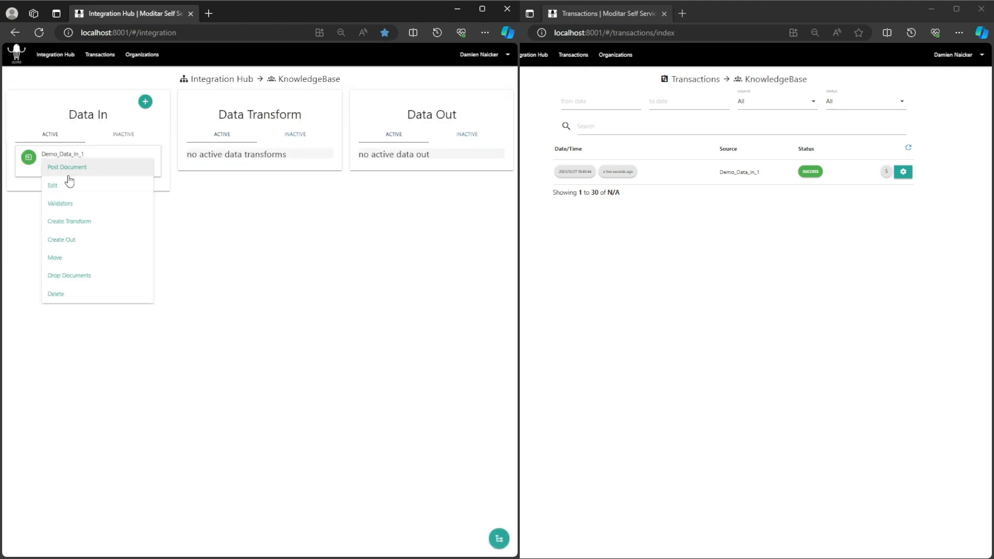
{"action": "left_click", "coordinate": [69, 179]}
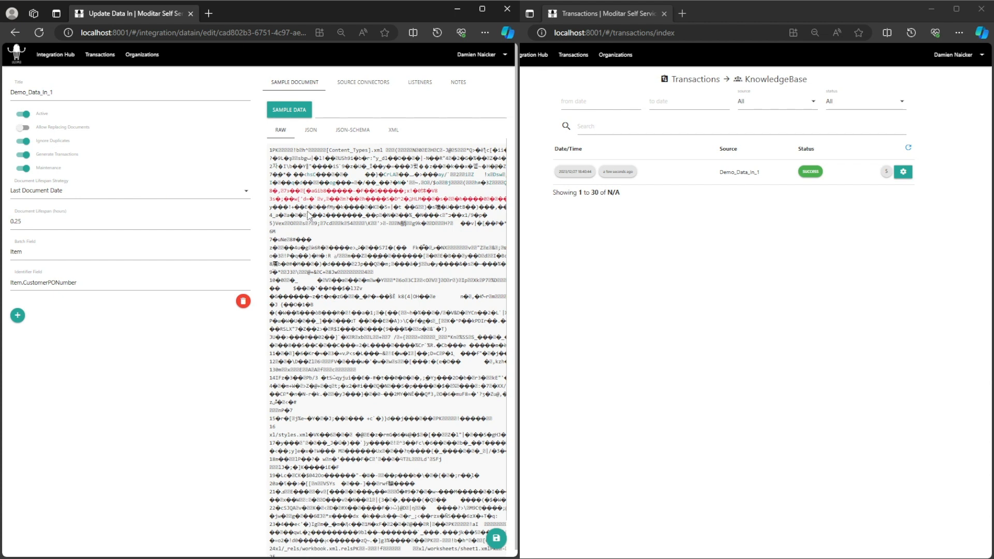
{"action": "left_click", "coordinate": [54, 64]}
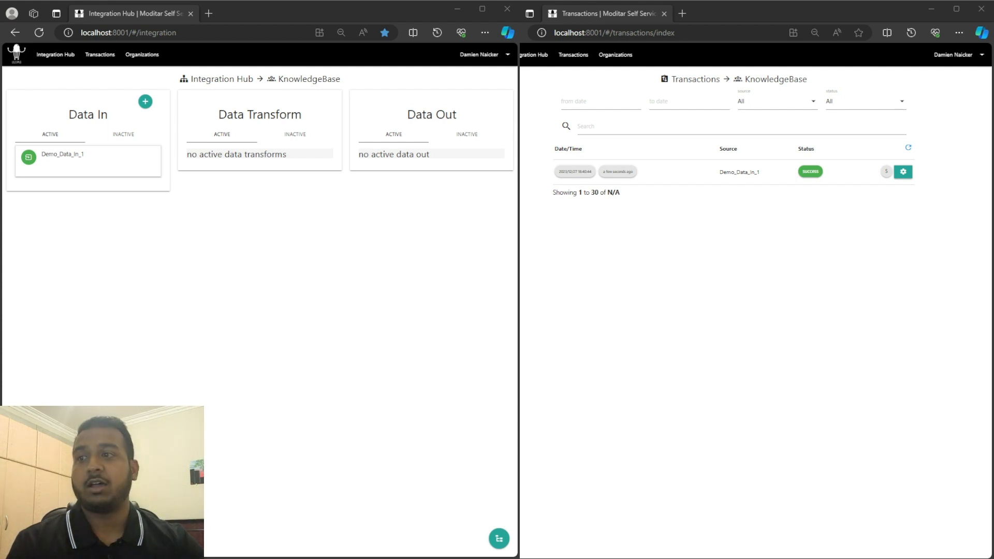
- Switch to Postman, send the GET request to the localhost:6001 listener and enlarge the response area to read the returned documents
{"action": "key", "text": "alt+Tab"}
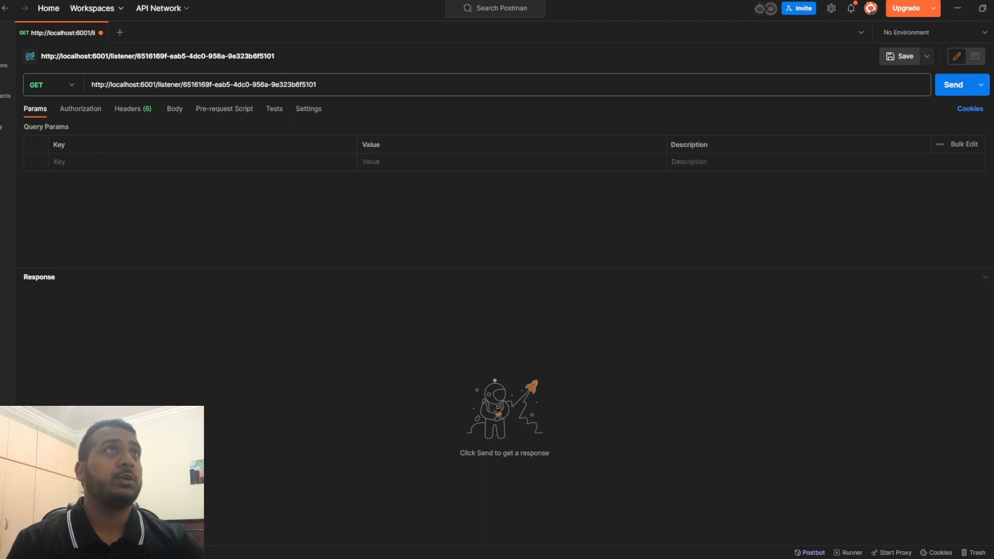
{"action": "left_click", "coordinate": [336, 87]}
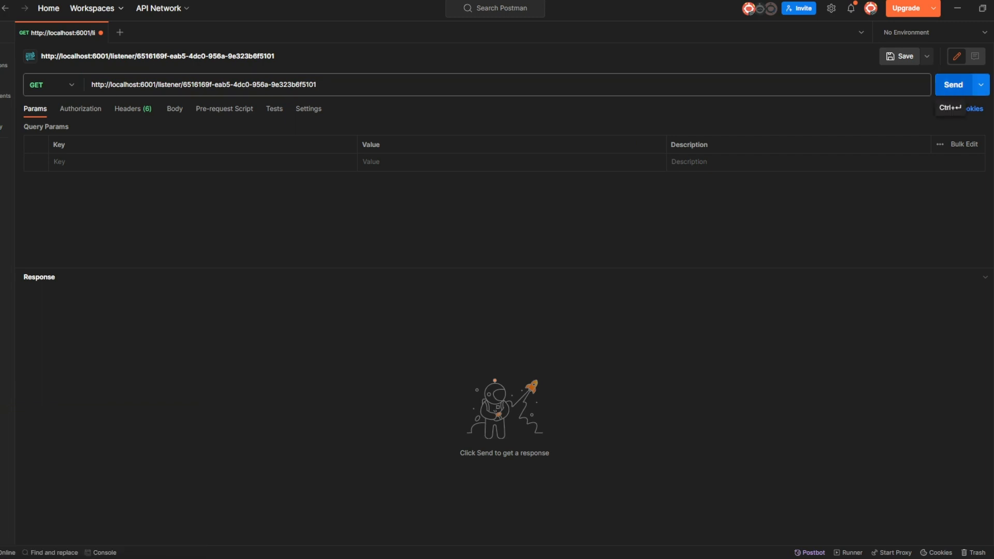
{"action": "left_click", "coordinate": [958, 92]}
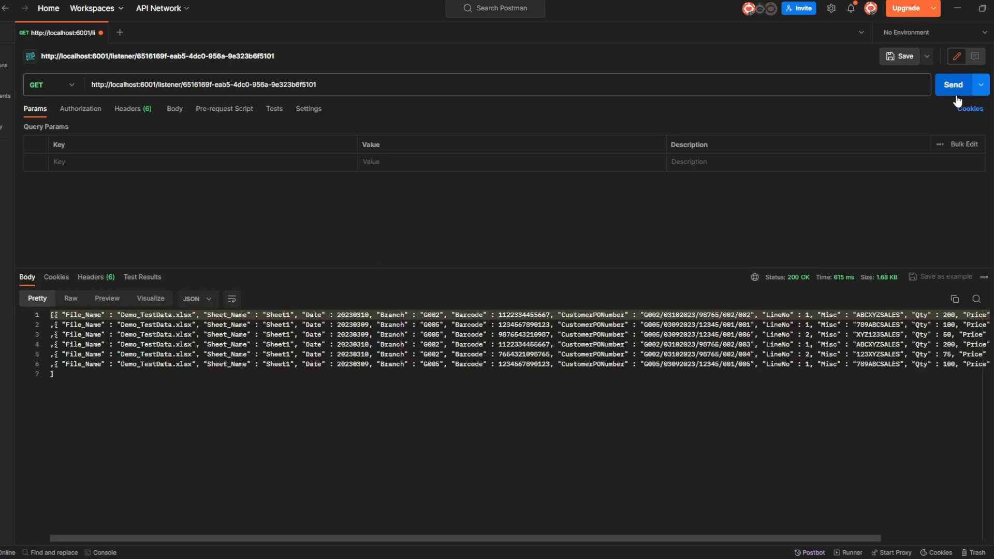
{"action": "left_click_drag", "start_coordinate": [515, 268], "coordinate": [514, 206]}
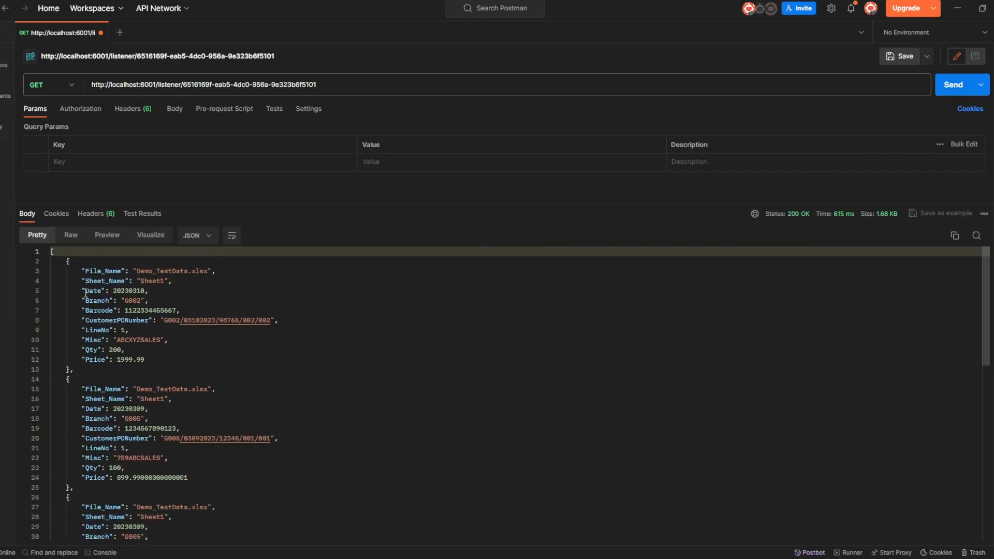
- Collapse each document object in the listener's JSON response to count the returned documents
{"action": "left_click", "coordinate": [45, 262]}
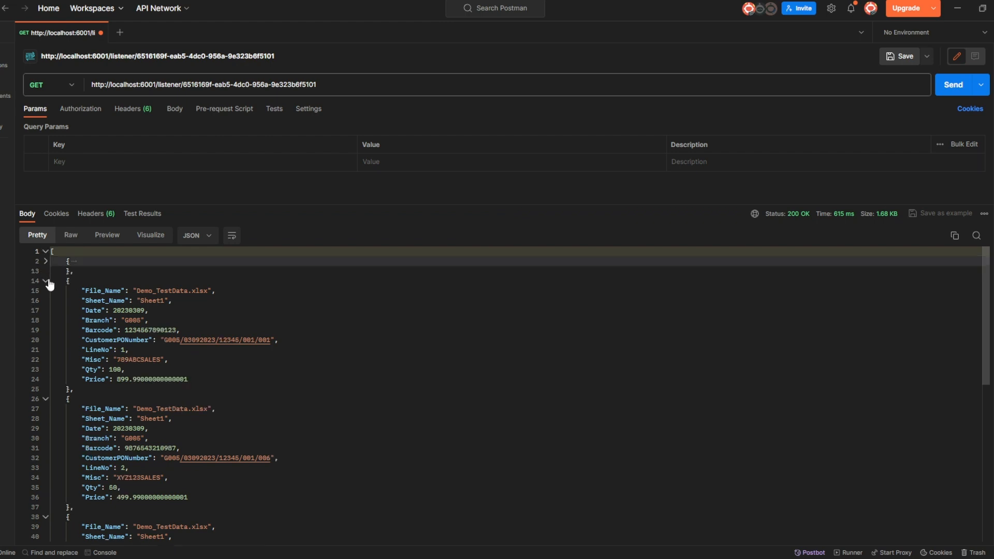
{"action": "left_click", "coordinate": [47, 281]}
{"action": "left_click", "coordinate": [45, 301]}
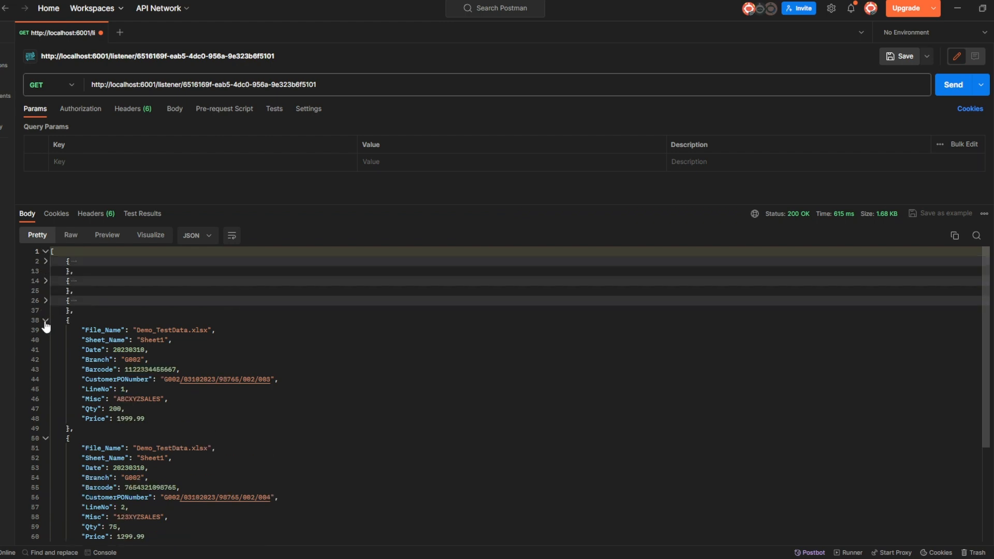
{"action": "left_click", "coordinate": [46, 321]}
{"action": "left_click", "coordinate": [45, 341]}
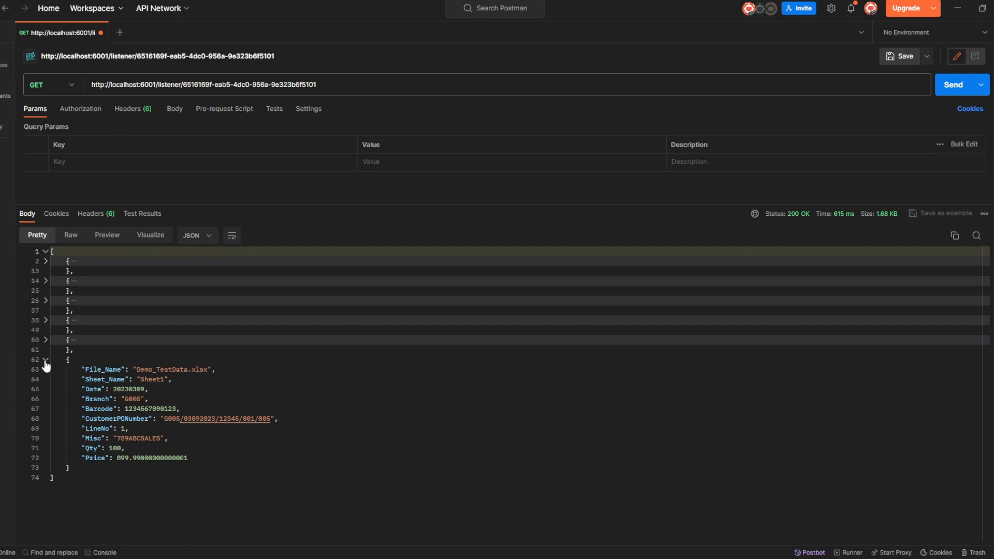
{"action": "left_click", "coordinate": [46, 360]}
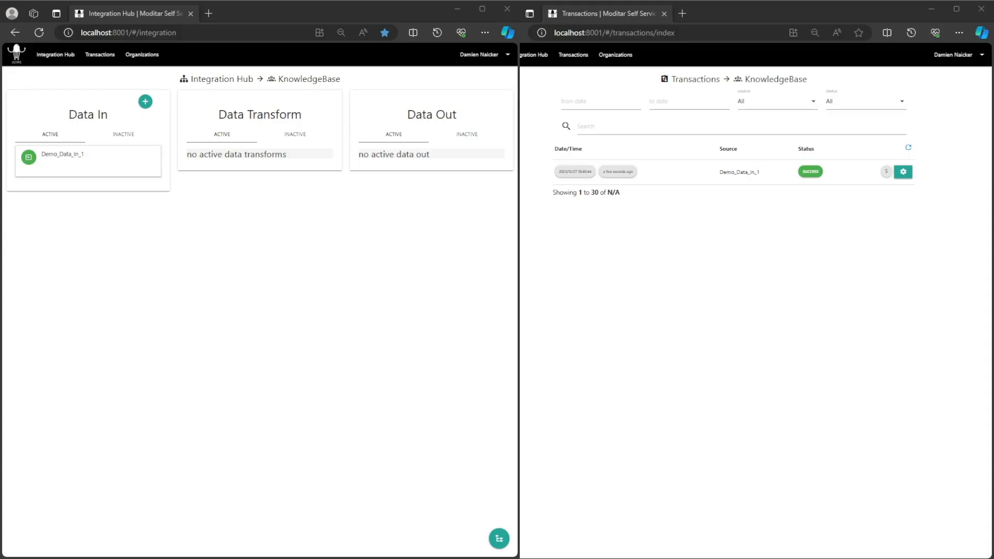
- Refresh the transaction list, and resend the GET request to the localhost:6001 listener in Postman
{"action": "left_click", "coordinate": [907, 147]}
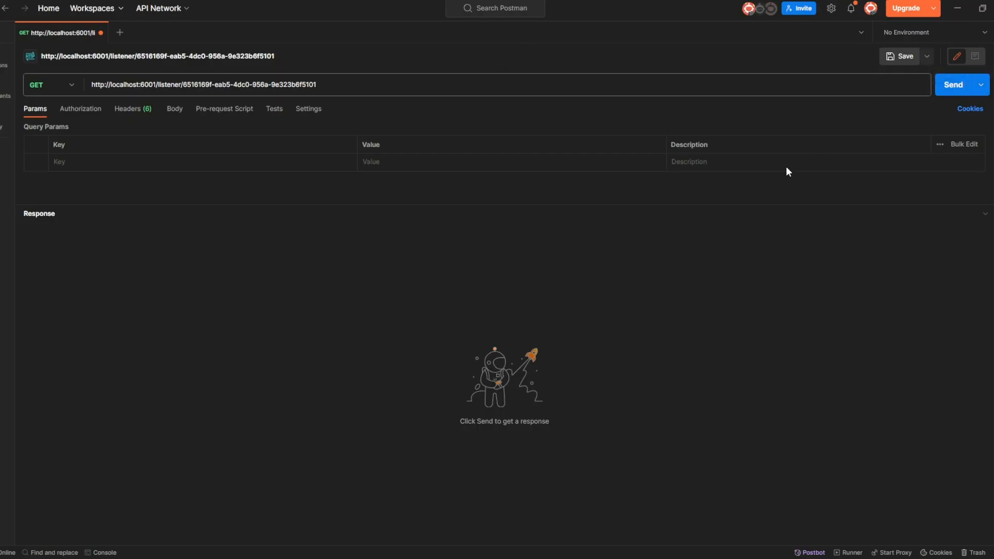
{"action": "left_click", "coordinate": [945, 95]}
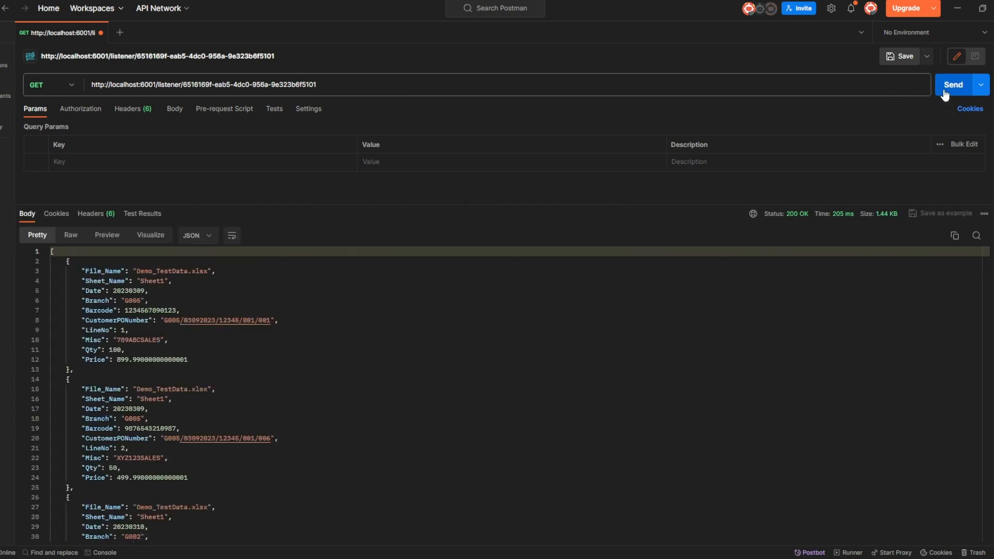
- Fold every document in the refreshed listener response to count them, and return to the Integration Hub
{"action": "left_click", "coordinate": [46, 261]}
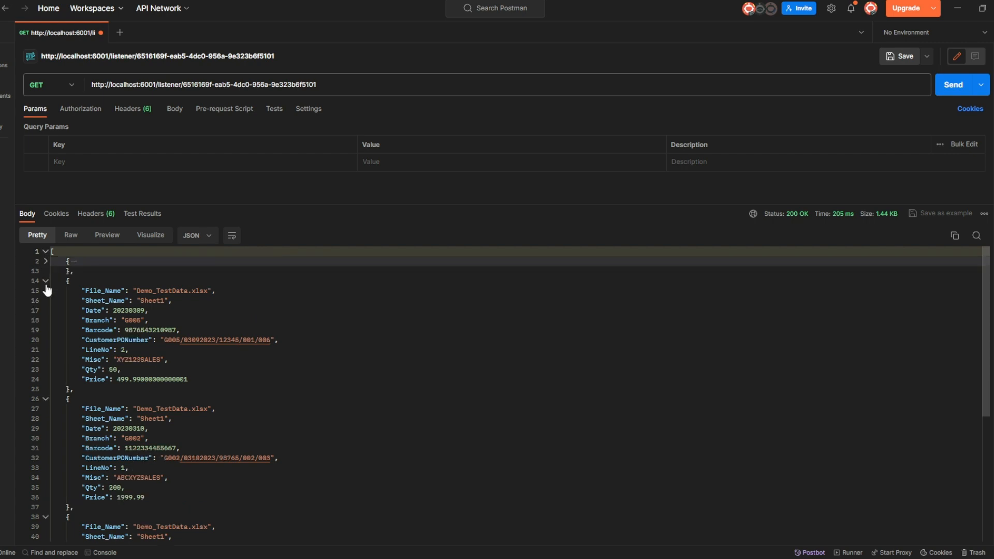
{"action": "left_click", "coordinate": [46, 281]}
{"action": "left_click", "coordinate": [46, 300]}
{"action": "left_click", "coordinate": [46, 320]}
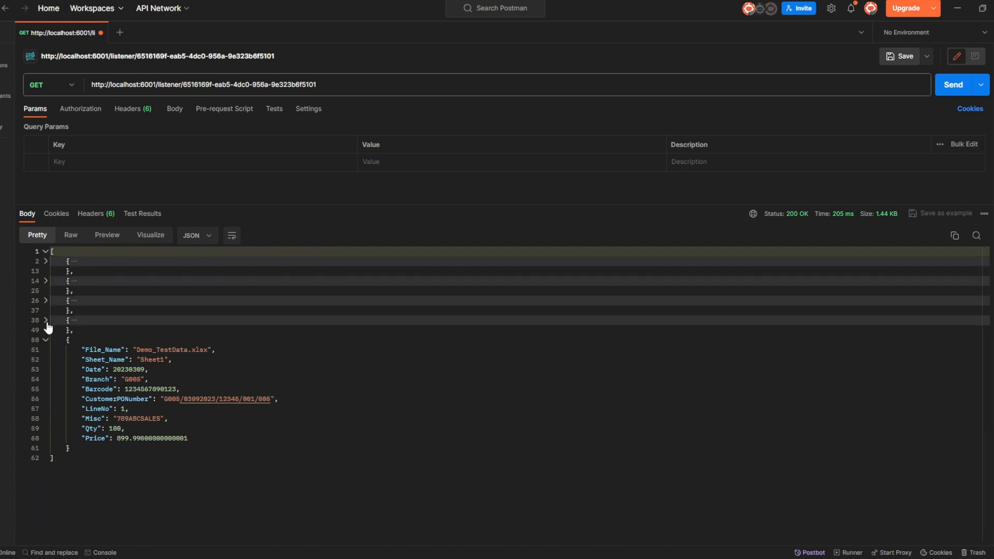
{"action": "left_click", "coordinate": [46, 340]}
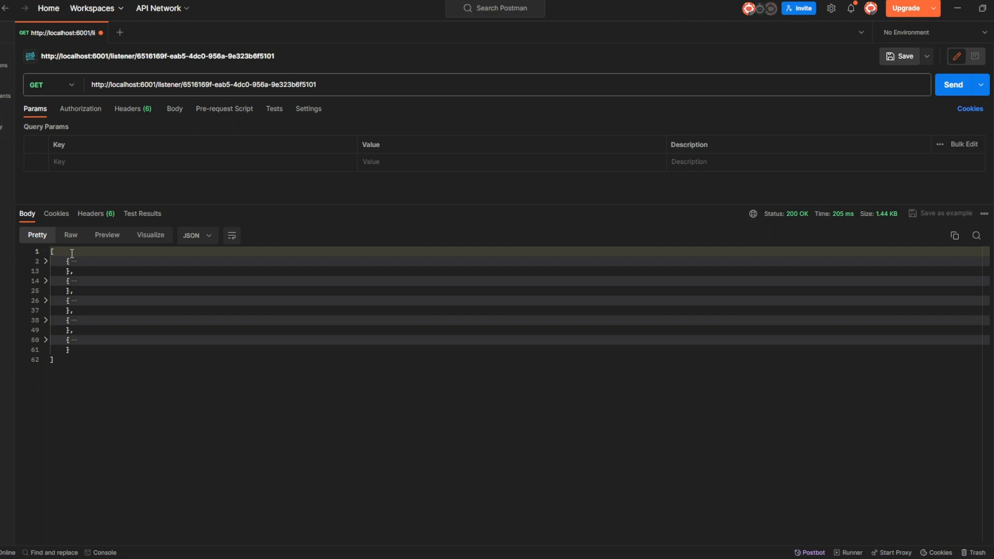
{"action": "left_click", "coordinate": [958, 16]}
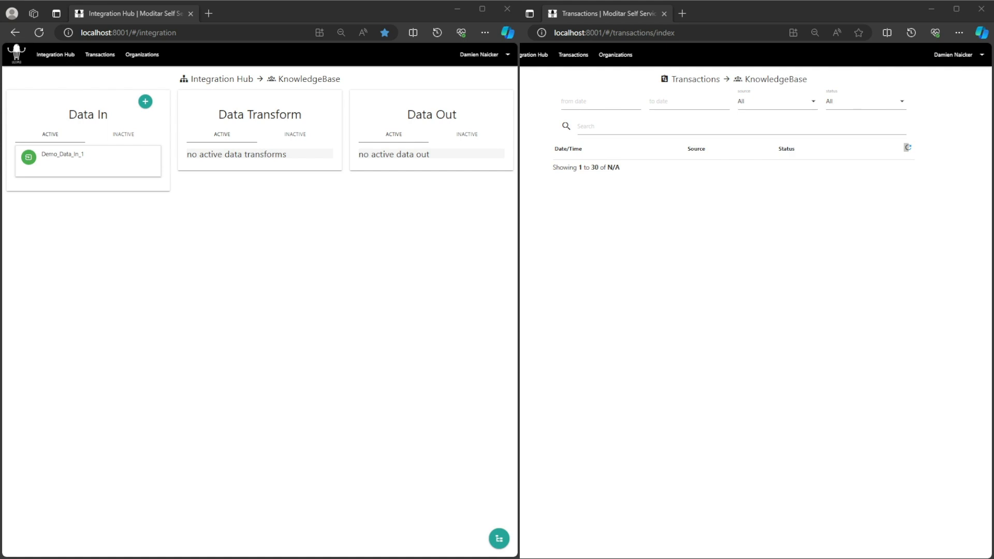
- Go through the stored documents listed for a new transform on Demo_Data_In_1 and return to the Integration Hub without saving
{"action": "left_click", "coordinate": [47, 160]}
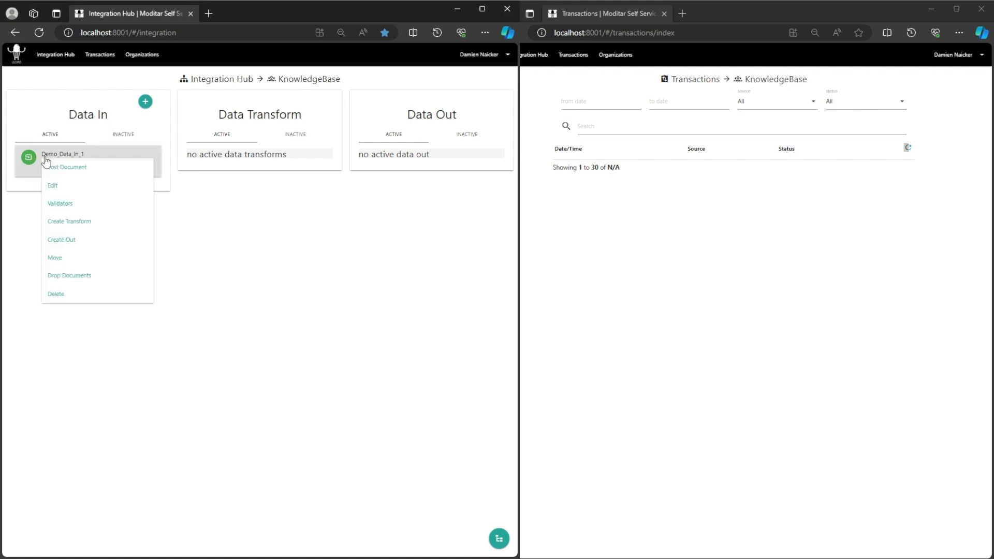
{"action": "left_click", "coordinate": [77, 221]}
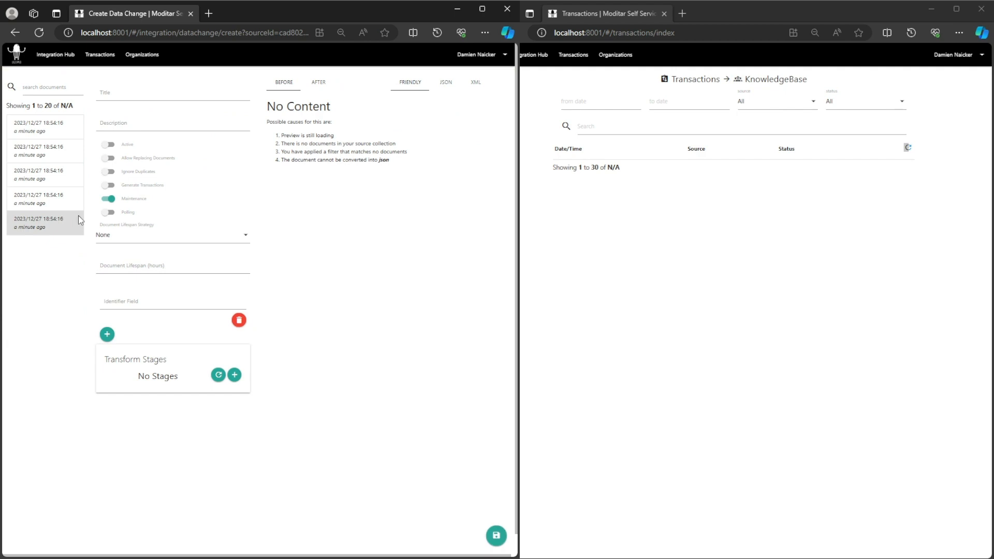
{"action": "left_click", "coordinate": [43, 127]}
{"action": "left_click", "coordinate": [46, 151]}
{"action": "left_click", "coordinate": [49, 175]}
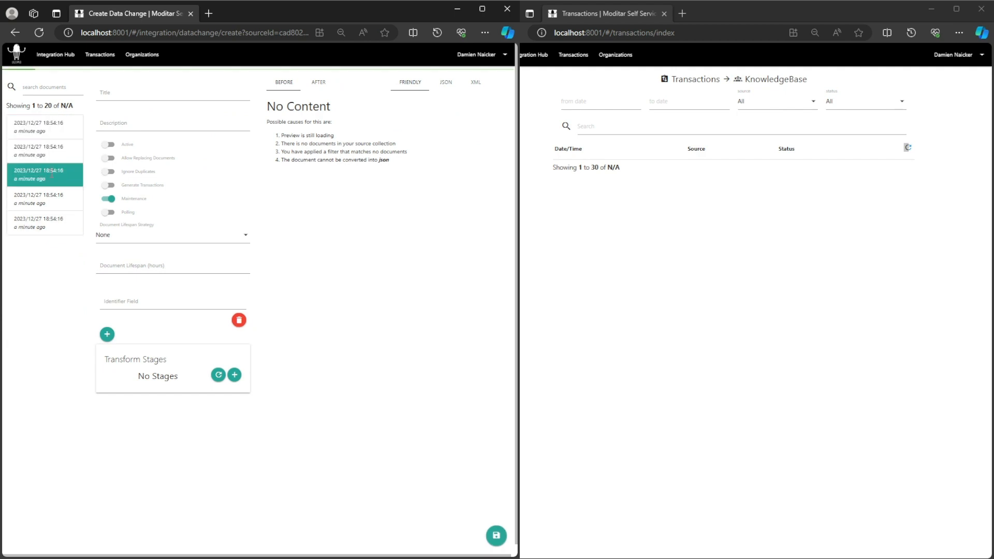
{"action": "left_click", "coordinate": [55, 205]}
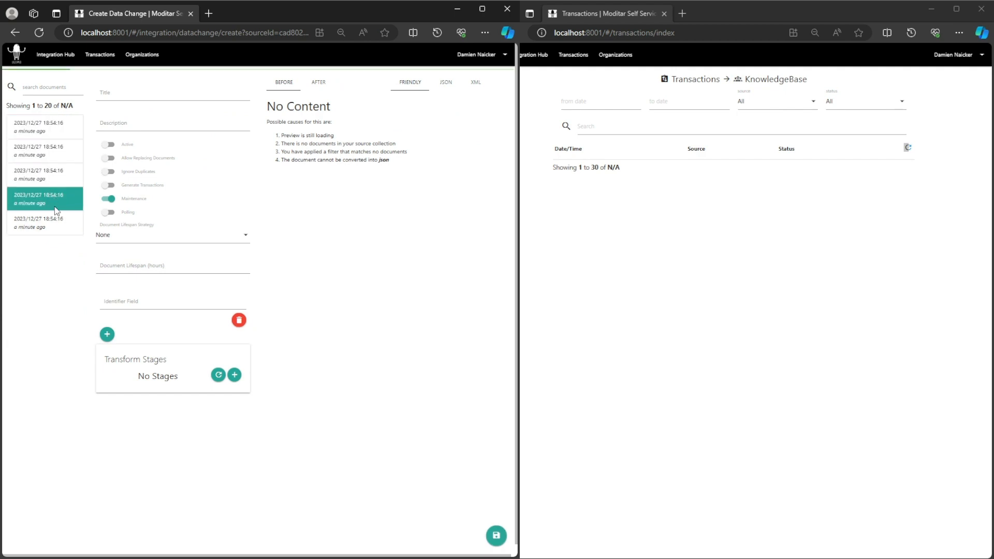
{"action": "left_click", "coordinate": [55, 56]}
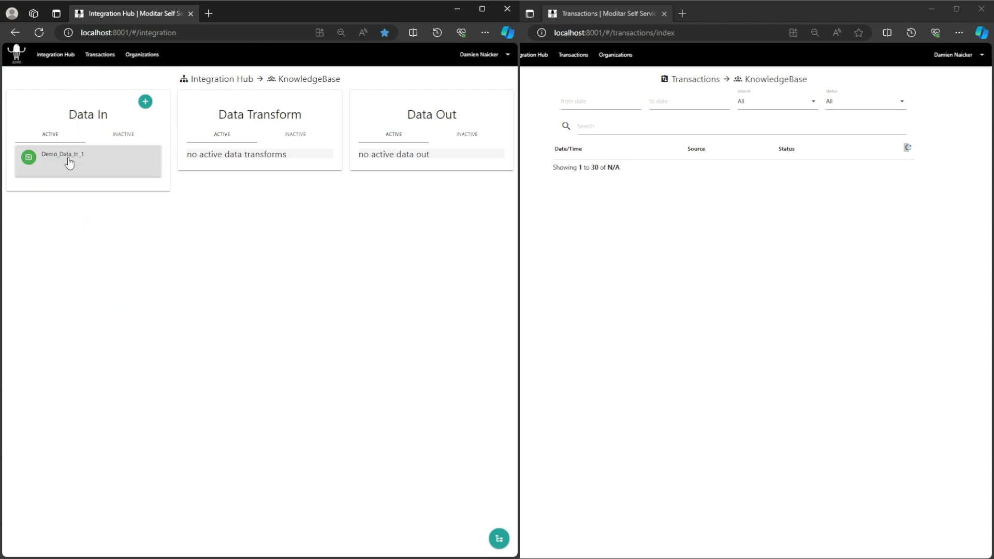
- Set Demo_Data_In_1's document lifespan strategy to None and its lifespan to 0 hours, and save the changes
{"action": "left_click", "coordinate": [69, 159]}
{"action": "left_click", "coordinate": [66, 187]}
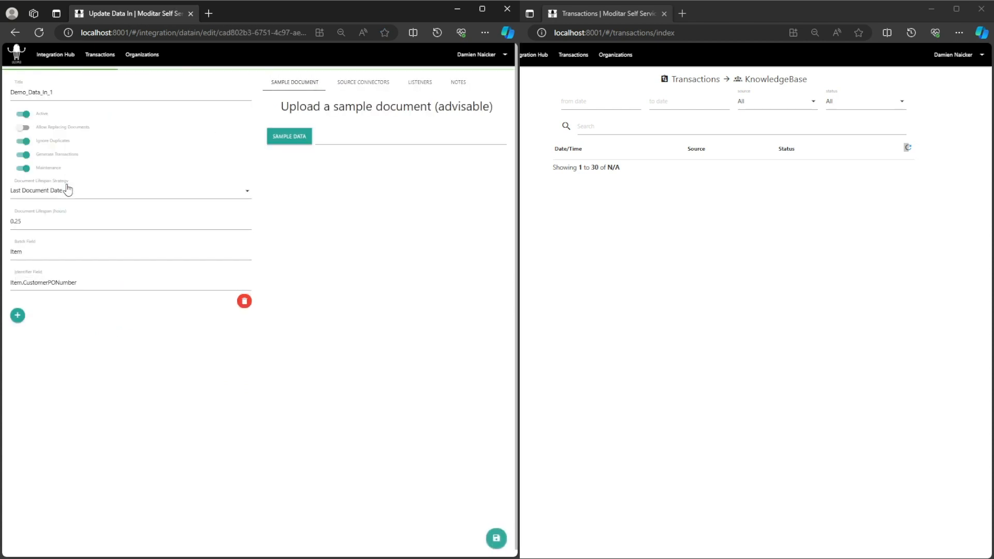
{"action": "left_click", "coordinate": [68, 190]}
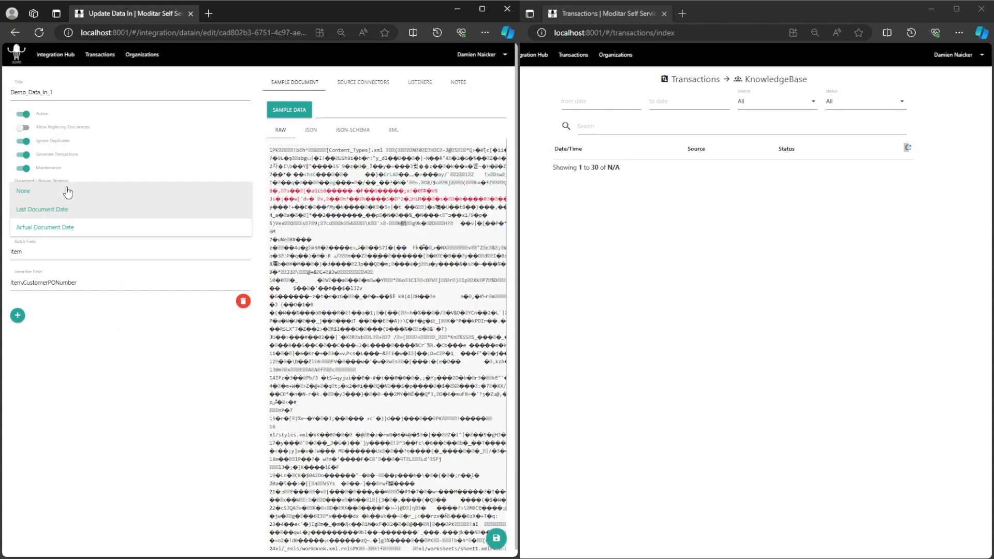
{"action": "left_click", "coordinate": [67, 192]}
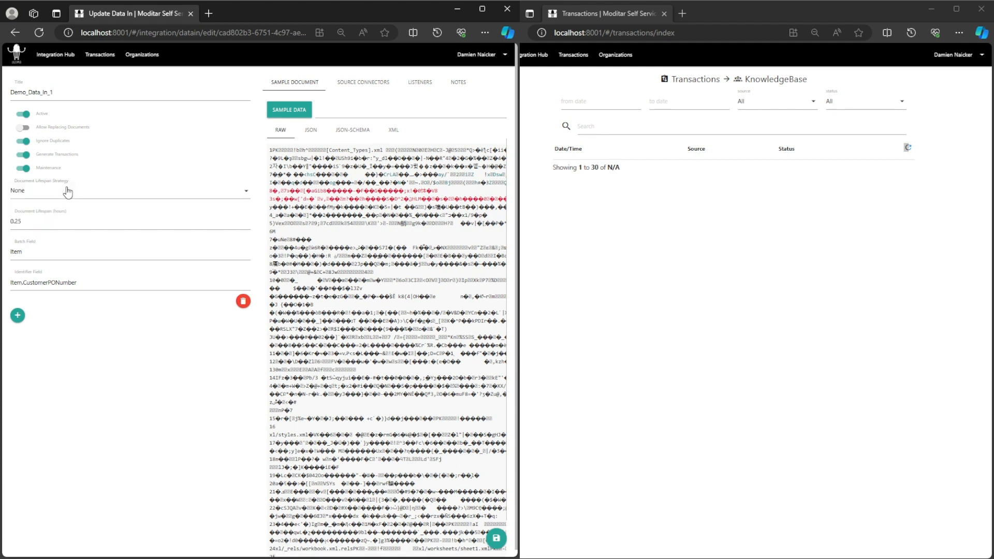
{"action": "double_click", "coordinate": [19, 221]}
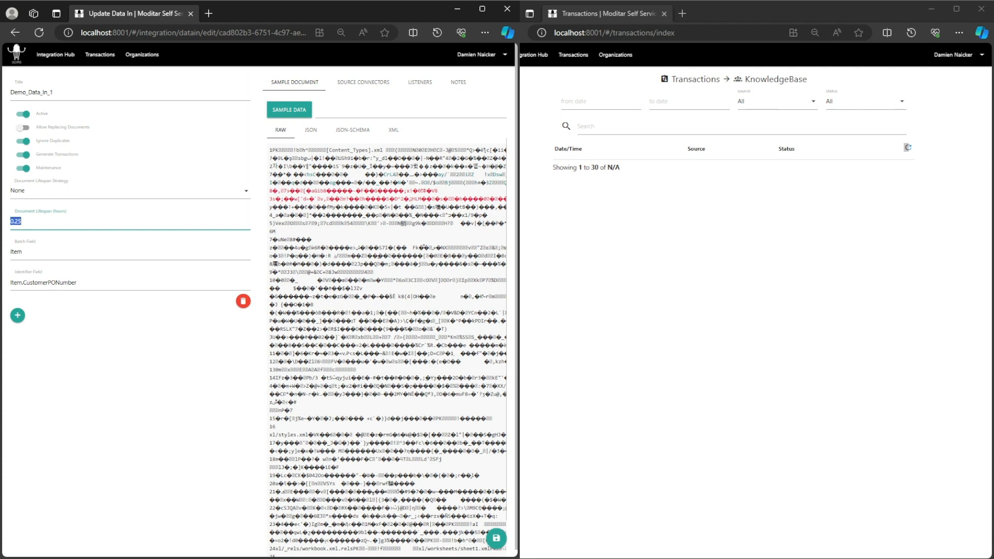
{"action": "key", "text": "BackSpace"}
{"action": "type", "text": "0"}
{"action": "left_click", "coordinate": [108, 360]}
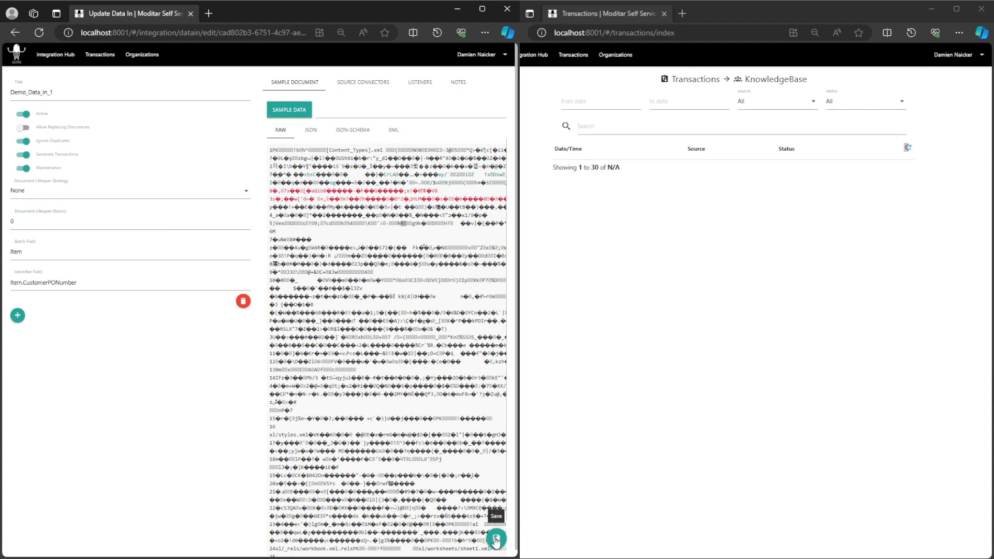
{"action": "left_click", "coordinate": [496, 539]}
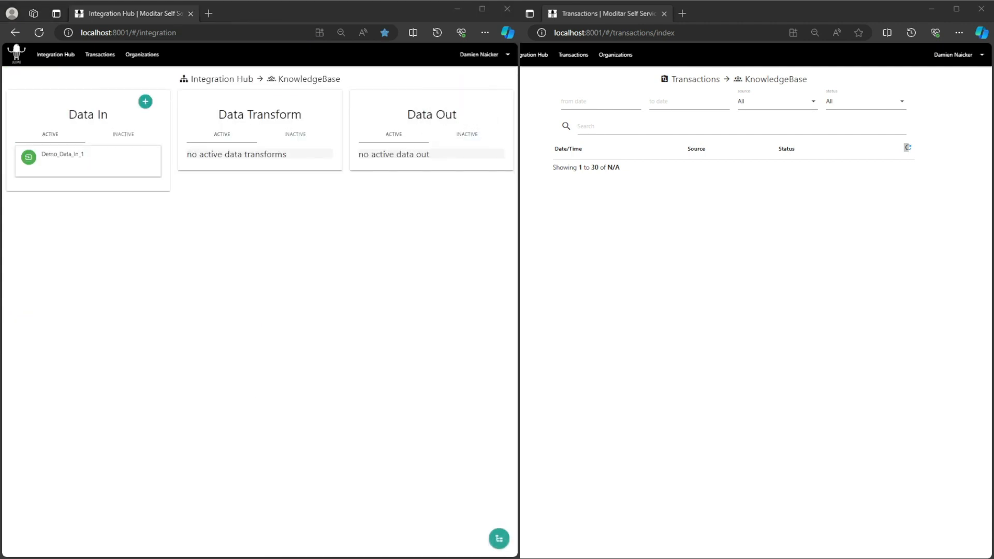
- Recheck the documents available to a new transform on Demo_Data_In_1 with the None strategy, and leave without saving
{"action": "left_click", "coordinate": [75, 154]}
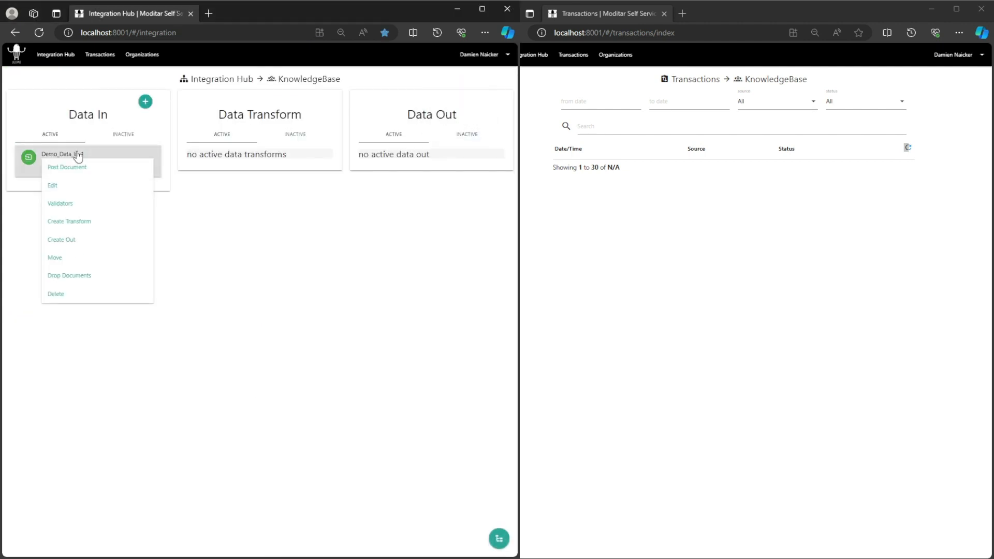
{"action": "left_click", "coordinate": [86, 222]}
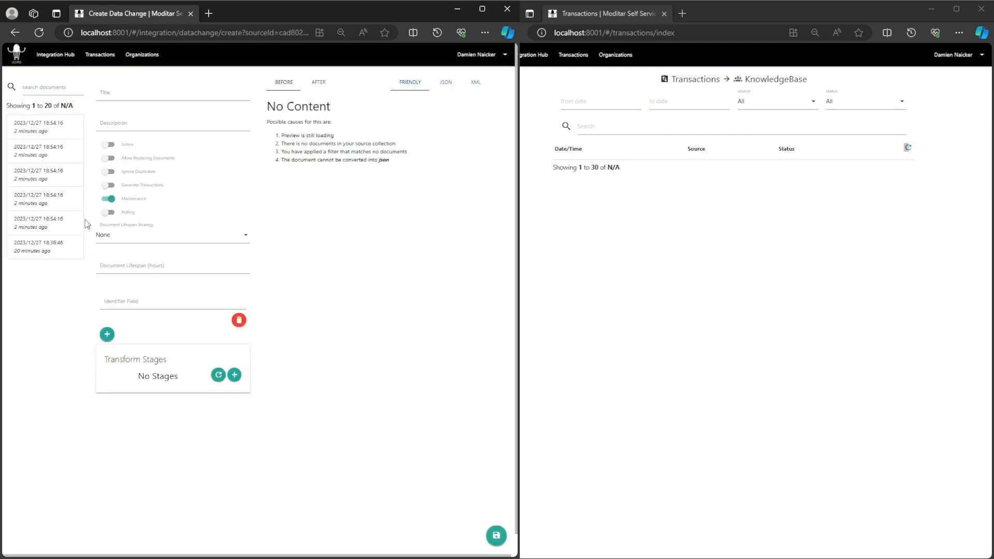
{"action": "left_click", "coordinate": [53, 126]}
{"action": "left_click", "coordinate": [56, 148]}
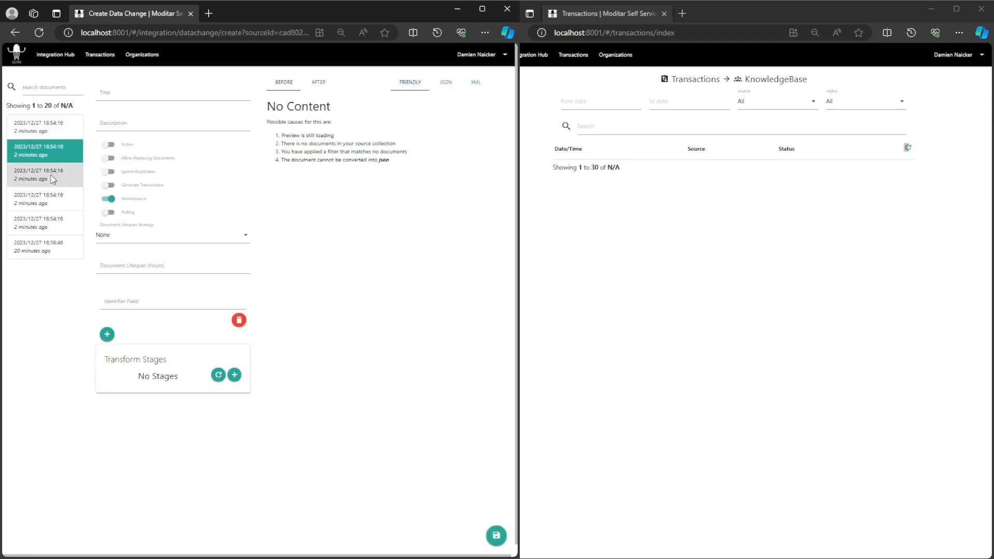
{"action": "left_click", "coordinate": [54, 176]}
{"action": "left_click", "coordinate": [53, 205]}
{"action": "left_click", "coordinate": [53, 223]}
{"action": "left_click", "coordinate": [54, 247]}
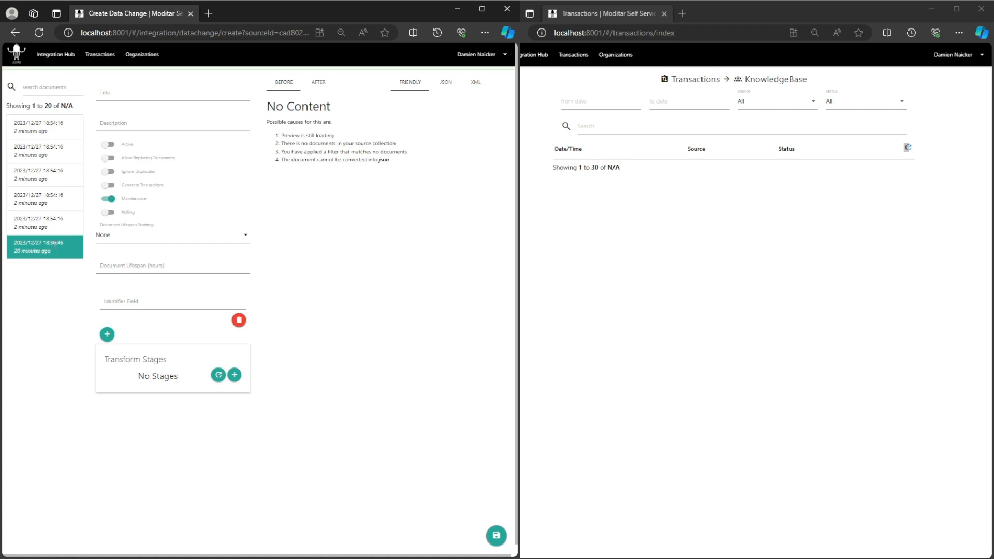
{"action": "left_click", "coordinate": [61, 58]}
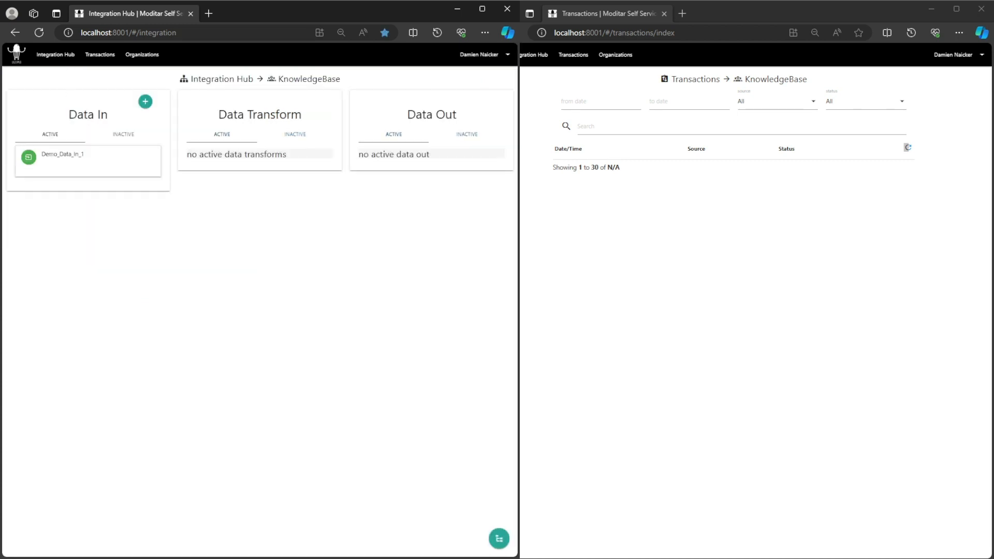
- Switch to Postman and resend the GET request to the localhost:6001 listener
{"action": "key", "text": "alt+Tab"}
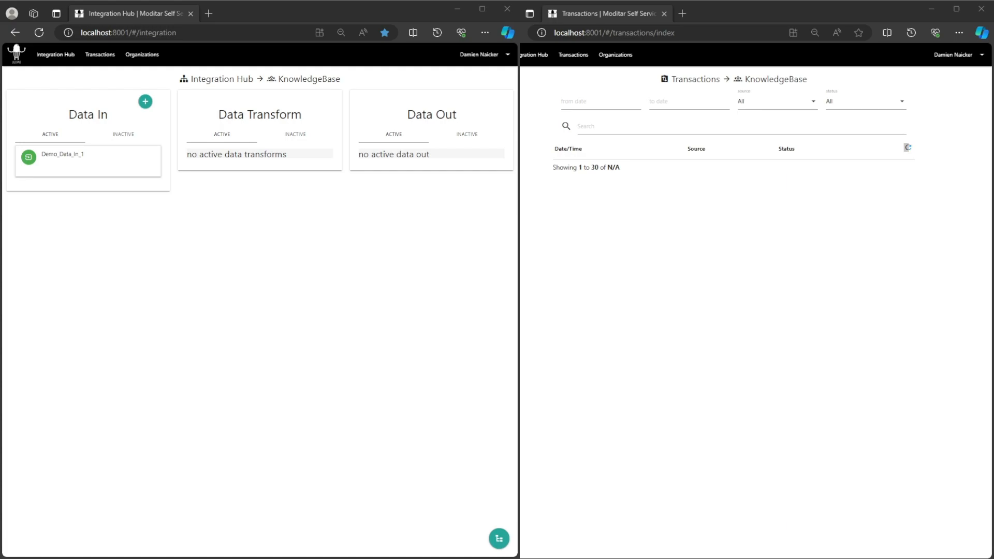
{"action": "key", "text": "alt+Tab"}
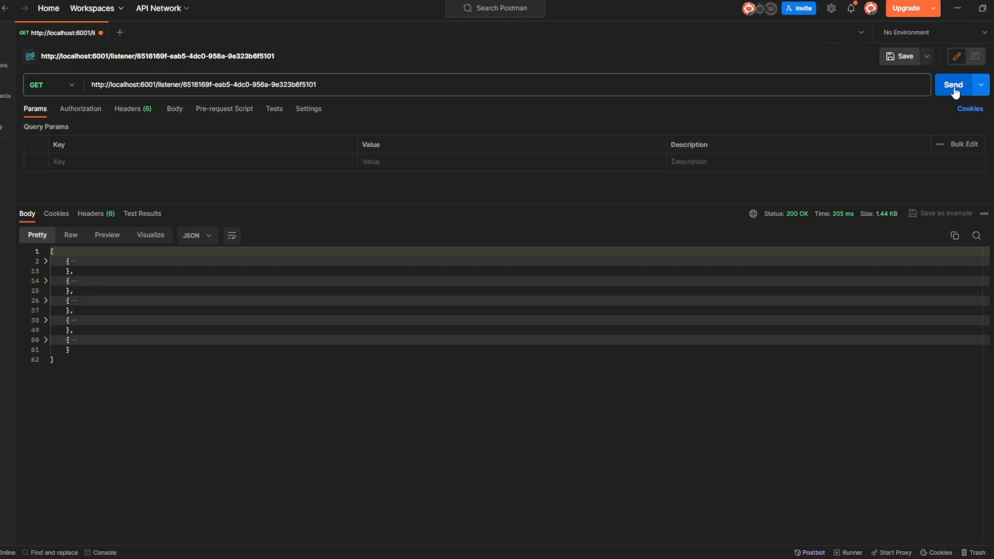
{"action": "left_click", "coordinate": [955, 89]}
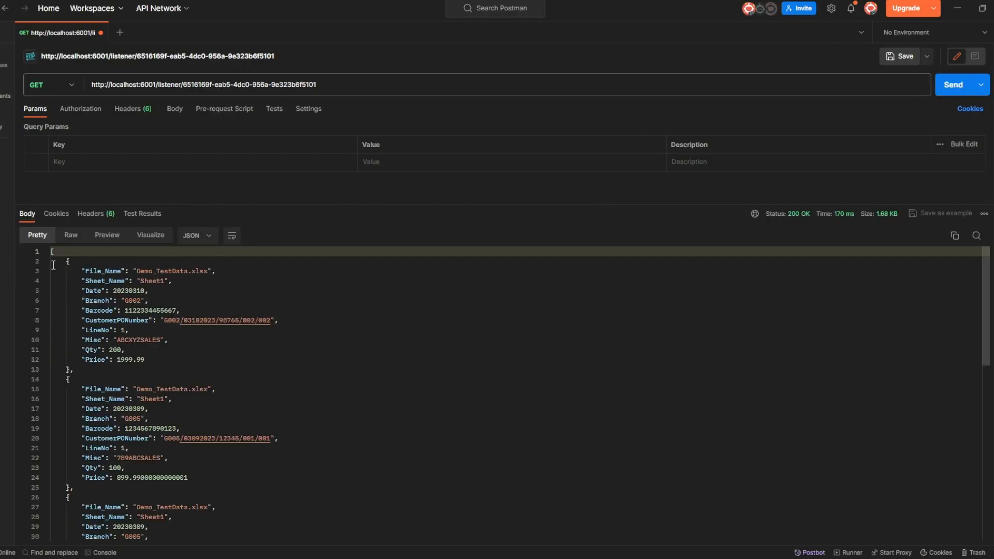
- Collapse each document returned under the None strategy to count them, and return to the Integration Hub
{"action": "left_click", "coordinate": [46, 261]}
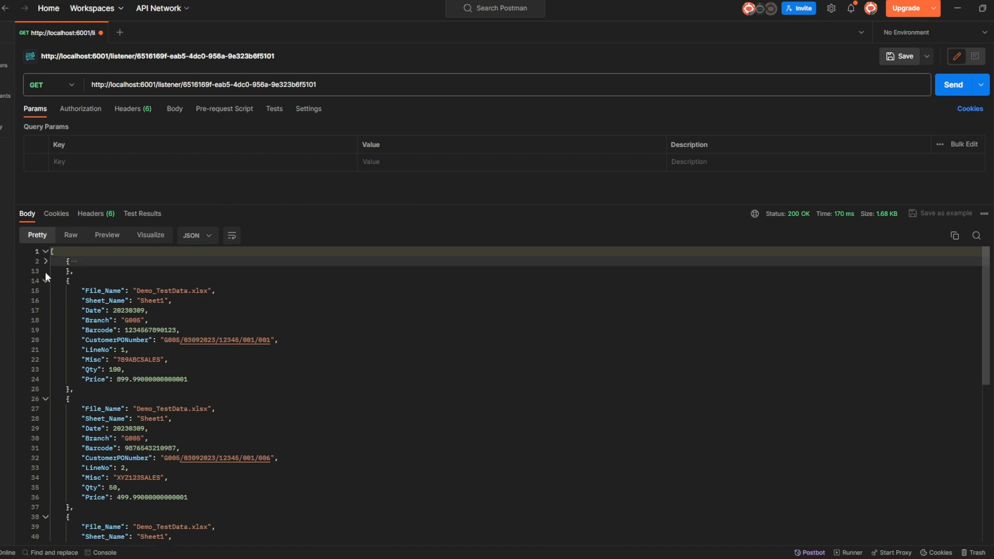
{"action": "left_click", "coordinate": [45, 281]}
{"action": "left_click", "coordinate": [46, 300]}
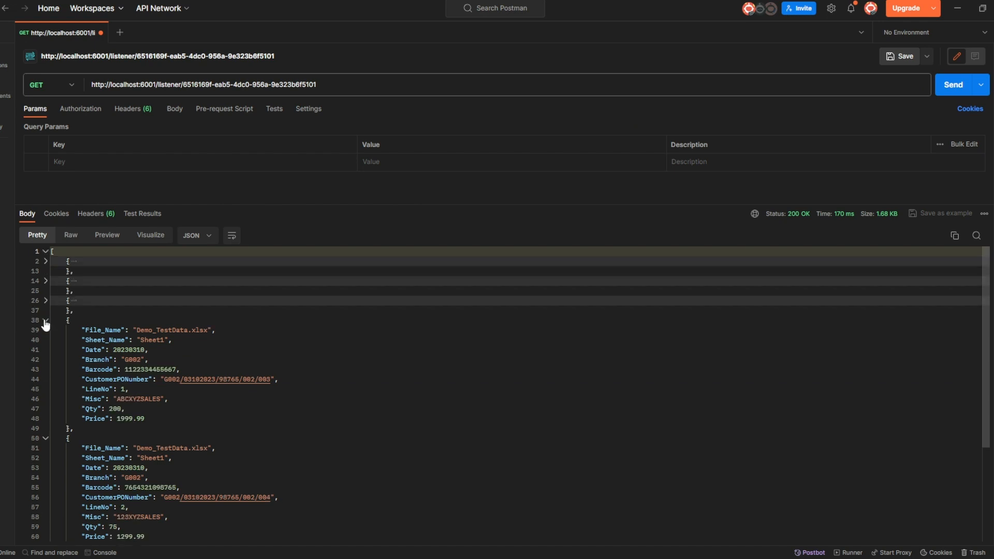
{"action": "left_click", "coordinate": [46, 320]}
{"action": "left_click", "coordinate": [46, 340]}
{"action": "left_click", "coordinate": [46, 359]}
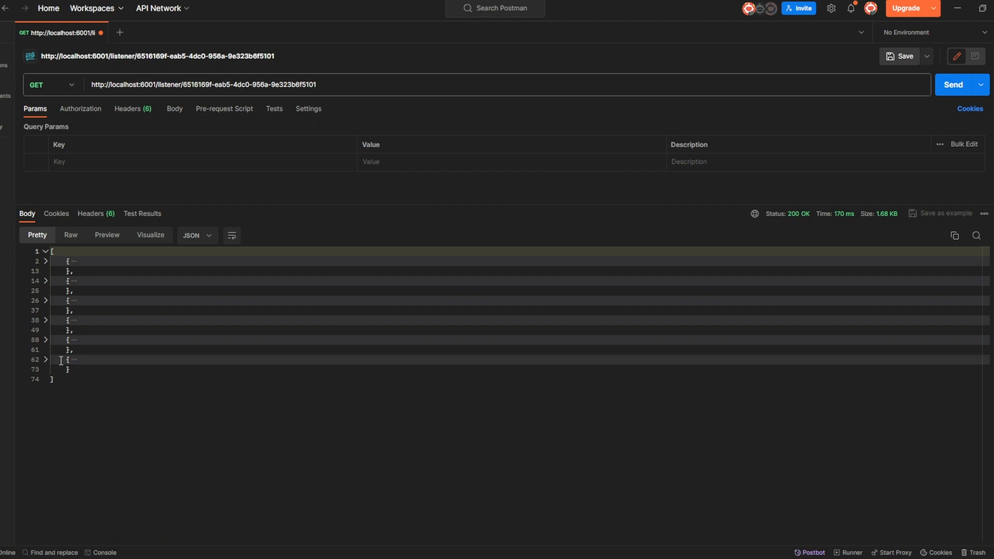
{"action": "left_click", "coordinate": [957, 8]}
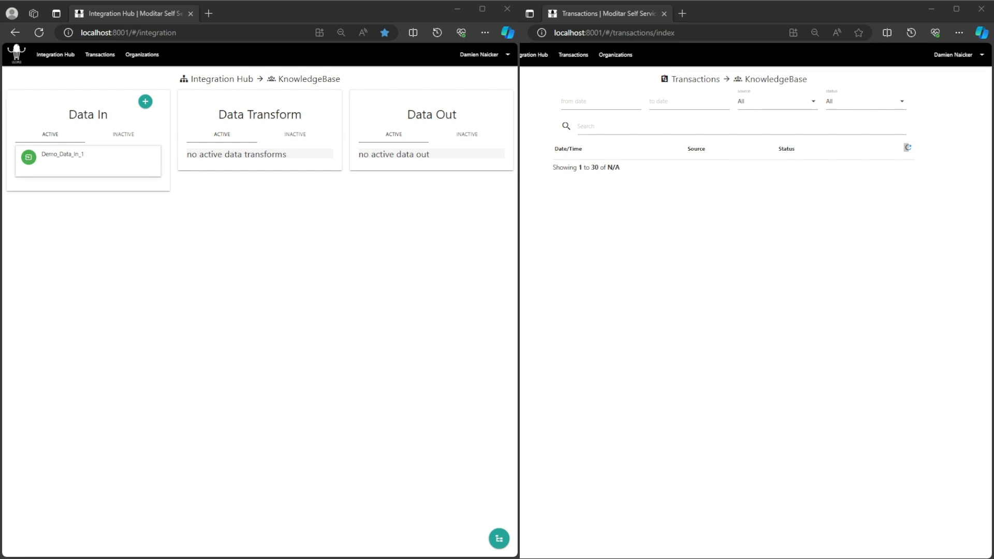
- Set Demo_Data_In_1's document lifespan strategy to Actual Document Date with a lifespan of 0.25 hours
{"action": "left_click", "coordinate": [51, 154]}
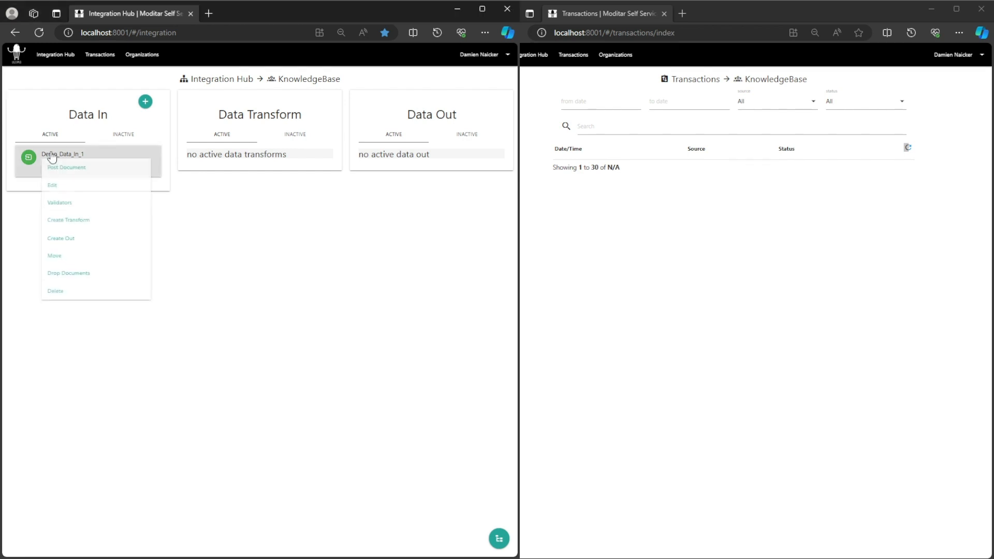
{"action": "left_click", "coordinate": [65, 191]}
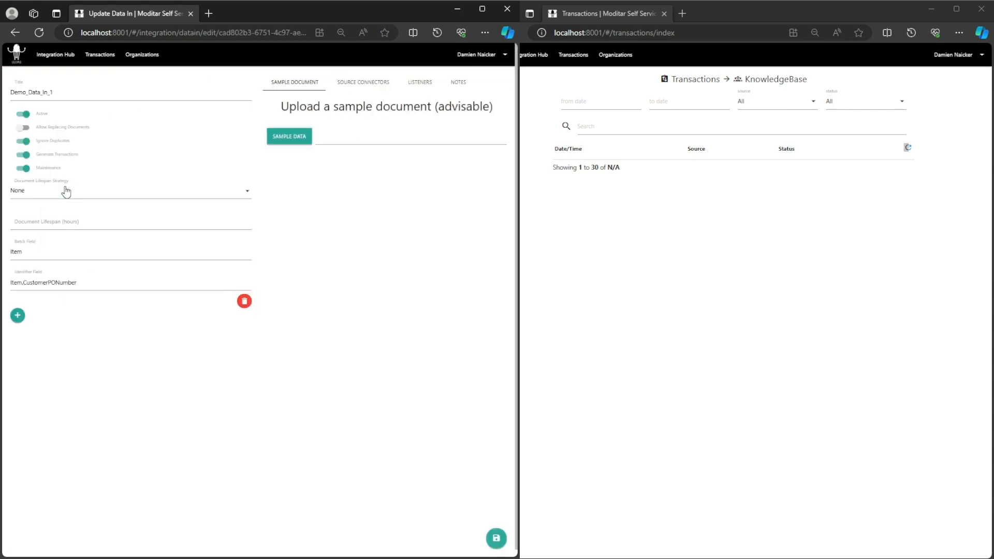
{"action": "left_click", "coordinate": [66, 191]}
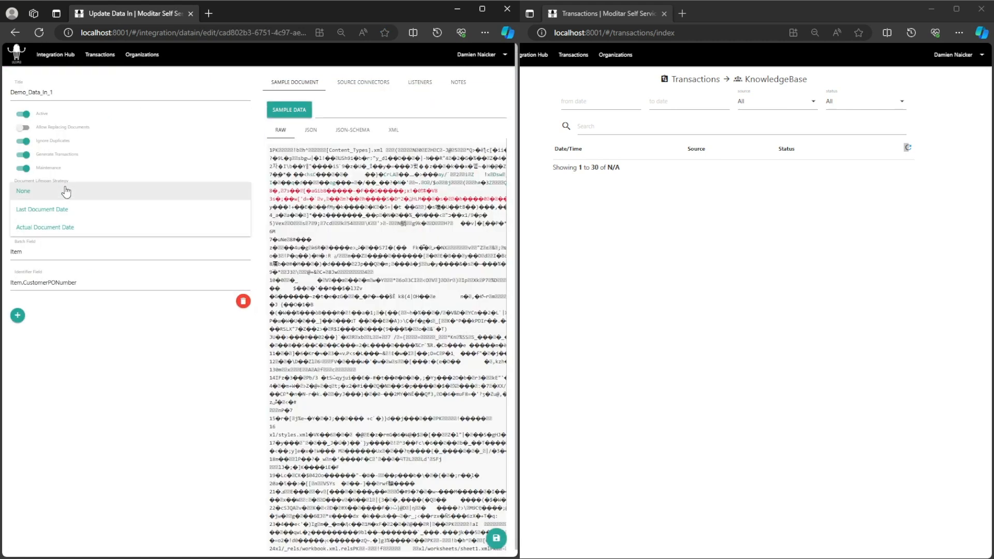
{"action": "left_click", "coordinate": [56, 228]}
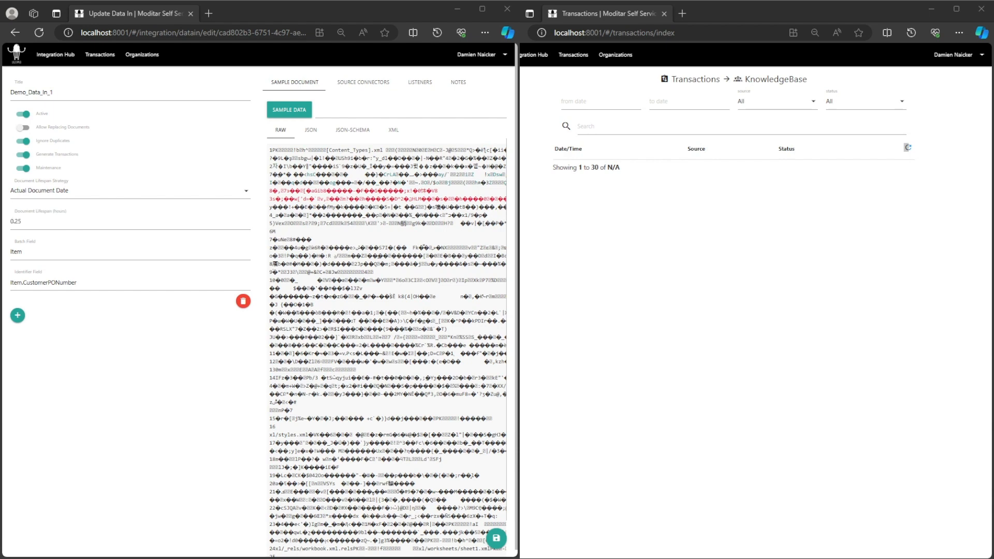
- Return Demo_Data_In_1's document lifespan strategy to None, set its lifespan to 0 hours, and save the changes
{"action": "left_click", "coordinate": [133, 195]}
{"action": "left_click", "coordinate": [117, 191]}
{"action": "key", "text": "Tab"}
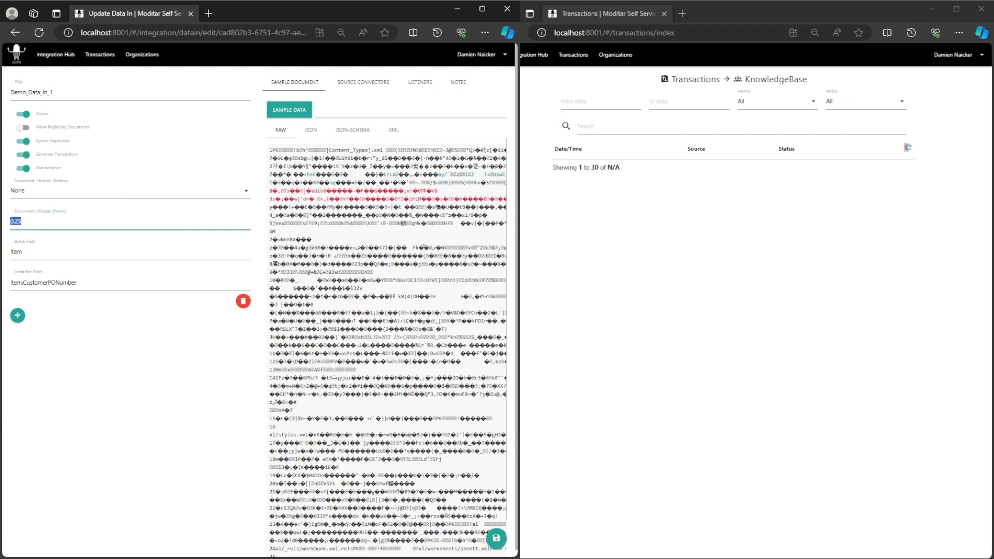
{"action": "type", "text": "0"}
{"action": "left_click", "coordinate": [201, 374]}
{"action": "left_click", "coordinate": [497, 541]}
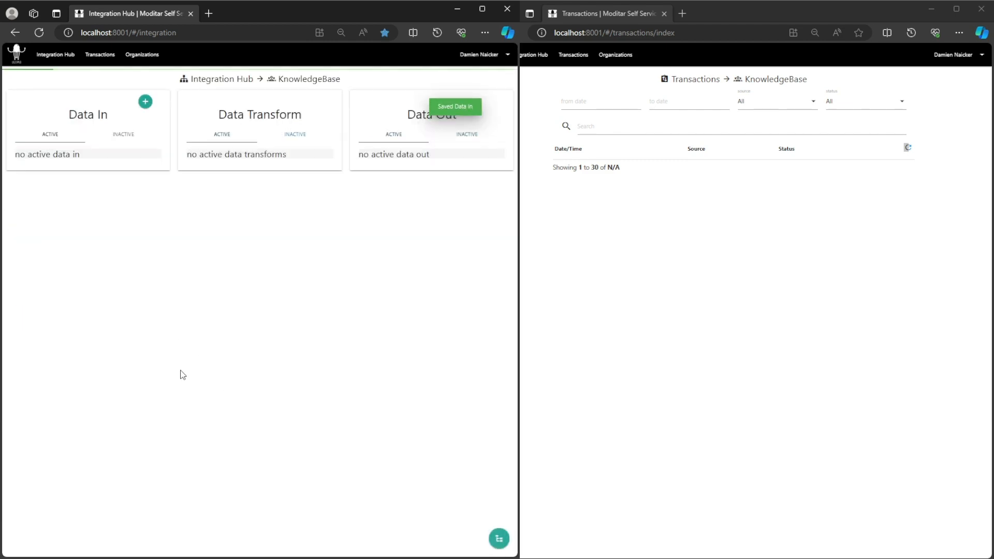
- Check the documents available to a new transform on Demo_Data_In_1, then switch to Postman and resend the GET request to the localhost:6001 listener
{"action": "left_click", "coordinate": [61, 156]}
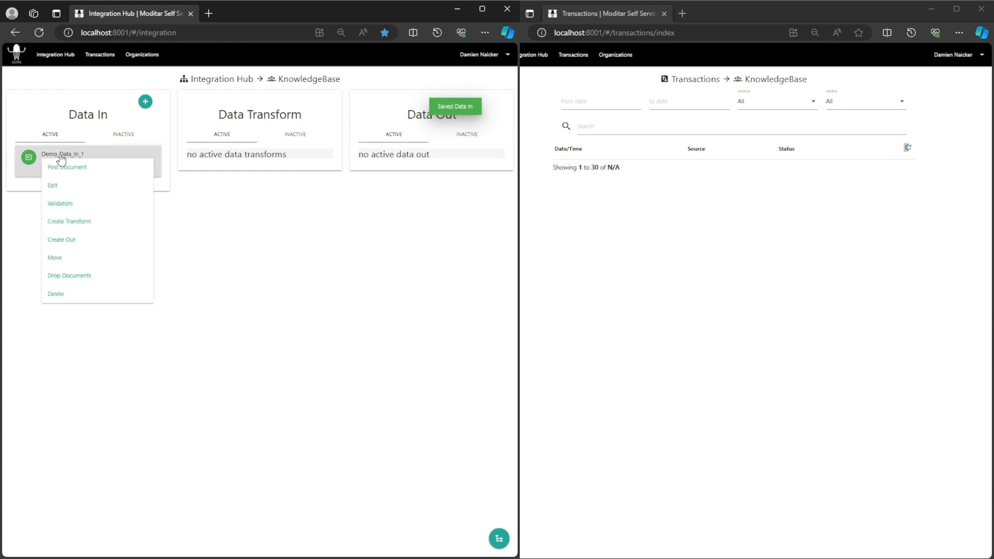
{"action": "left_click", "coordinate": [84, 221]}
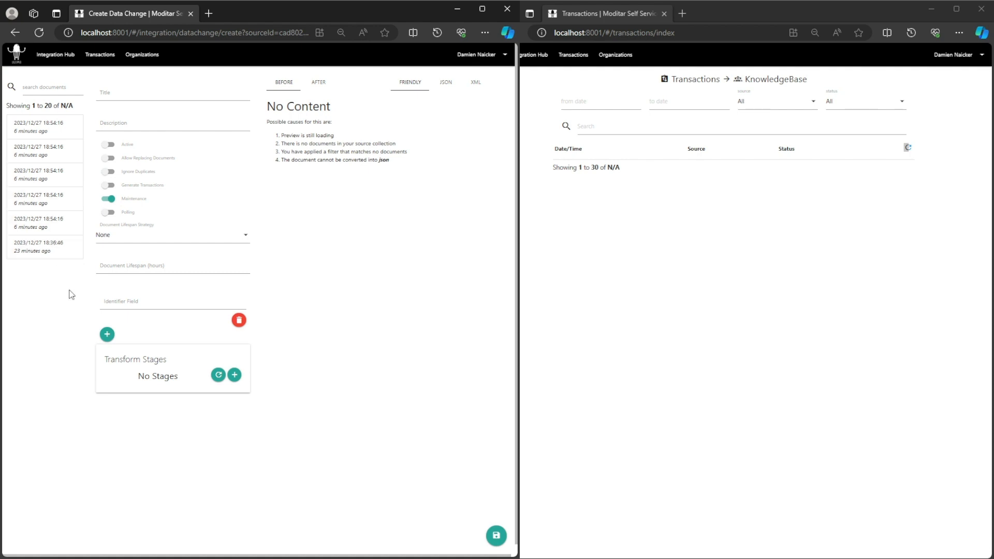
{"action": "left_click", "coordinate": [57, 55]}
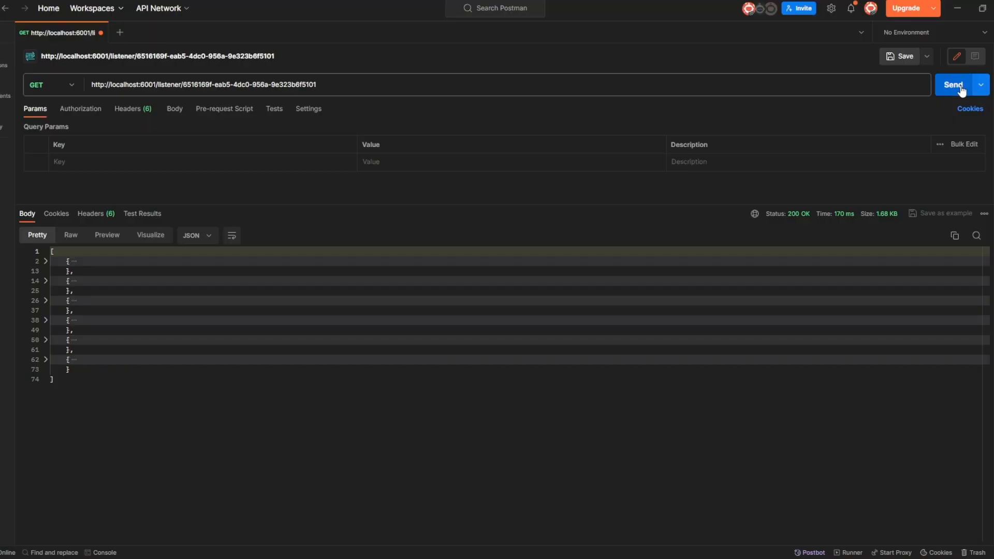
{"action": "left_click", "coordinate": [961, 90]}
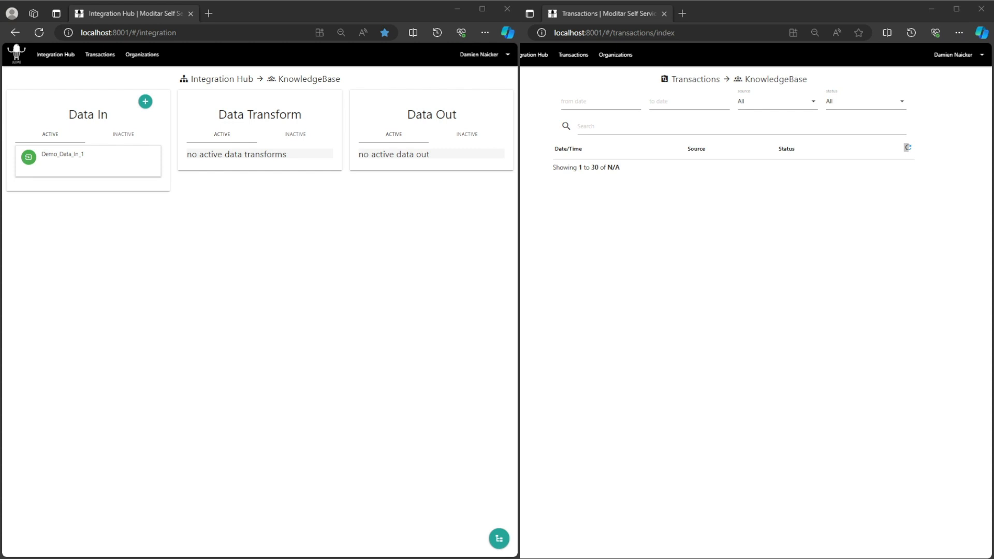
- Open Demo_Data_In_1 for editing and choose Actual Document Date as its document lifespan strategy
{"action": "left_click", "coordinate": [60, 158]}
{"action": "left_click", "coordinate": [61, 191]}
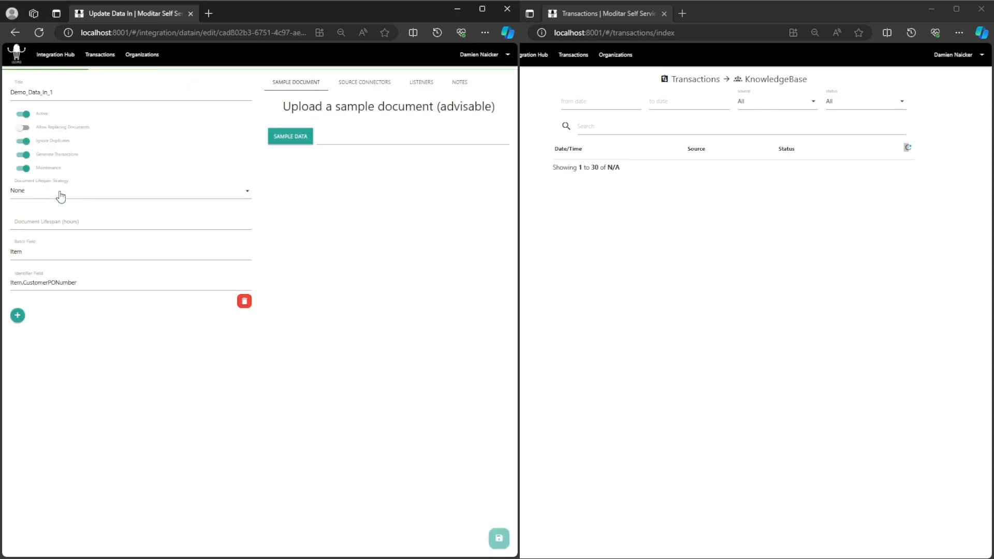
{"action": "left_click", "coordinate": [61, 195]}
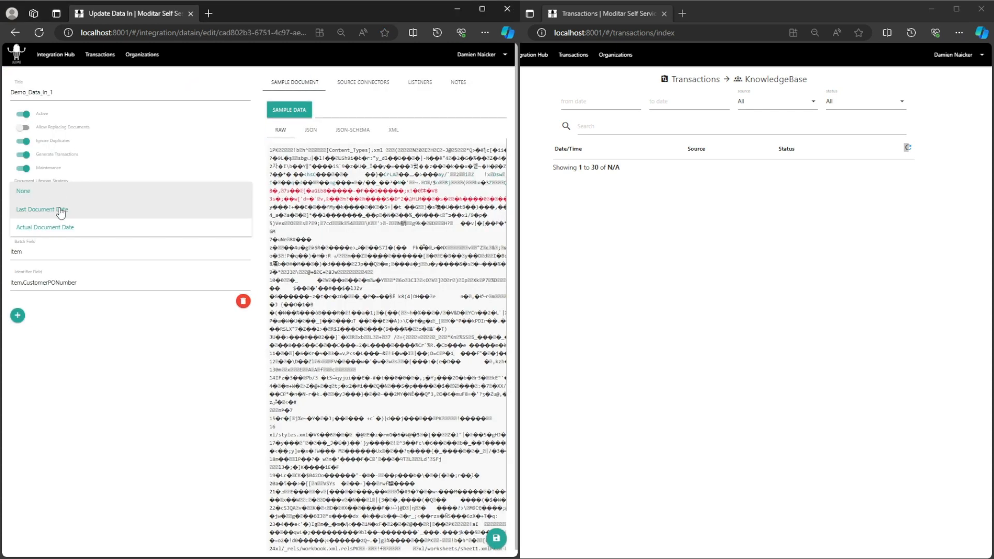
{"action": "left_click", "coordinate": [65, 233]}
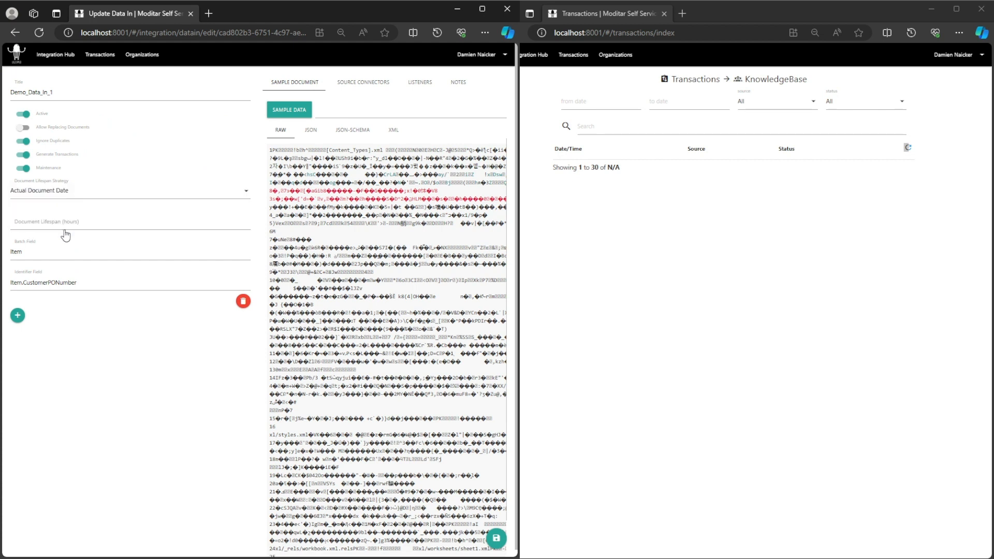
- Set the document lifespan to 0.167 hours and save Demo_Data_In_1, refreshing the transactions list to check the documents' age
{"action": "left_click", "coordinate": [63, 222]}
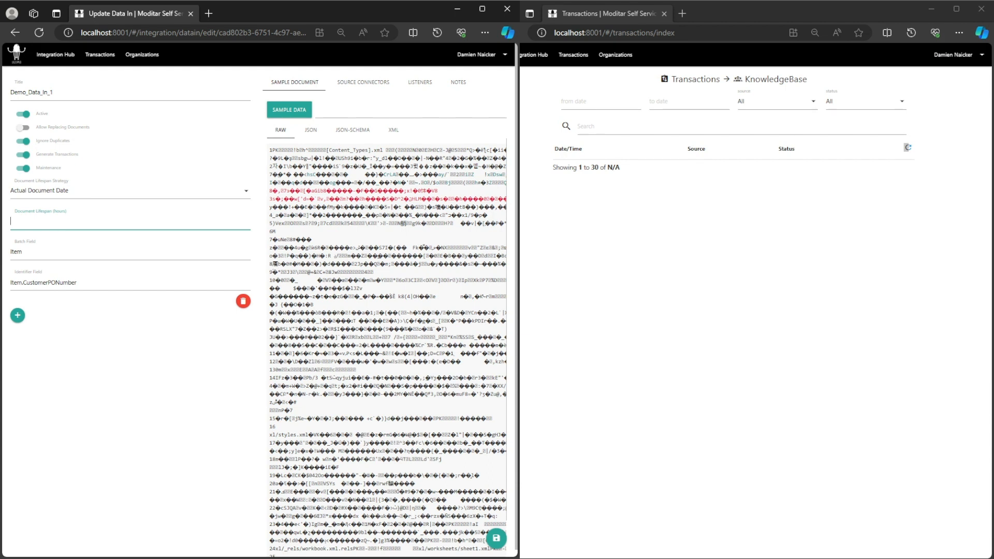
{"action": "left_click", "coordinate": [908, 148]}
{"action": "left_click", "coordinate": [160, 223]}
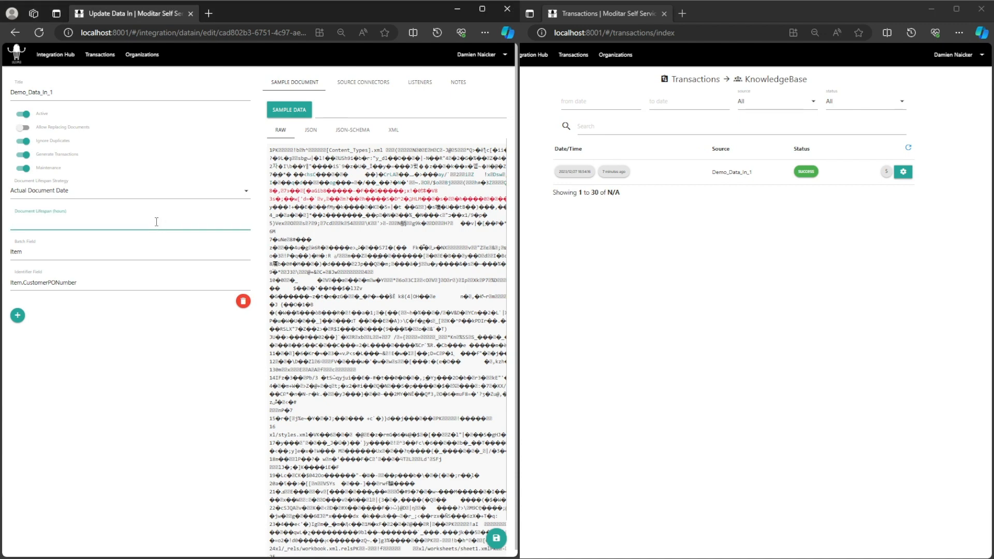
{"action": "type", "text": "0.167"}
{"action": "key", "text": "BackSpace"}
{"action": "key", "text": "BackSpace"}
{"action": "key", "text": "BackSpace"}
{"action": "type", "text": "167"}
{"action": "left_click", "coordinate": [131, 330]}
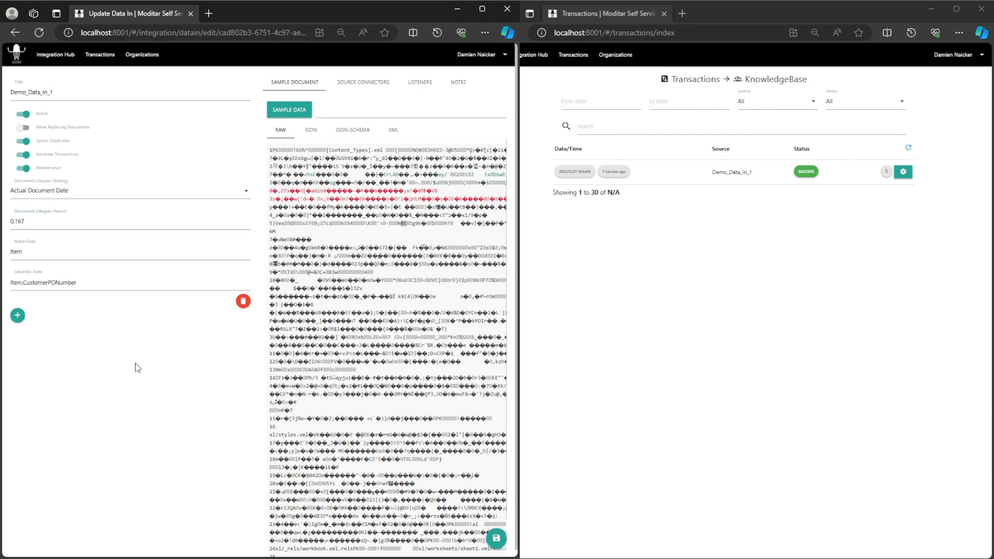
{"action": "left_click", "coordinate": [500, 540]}
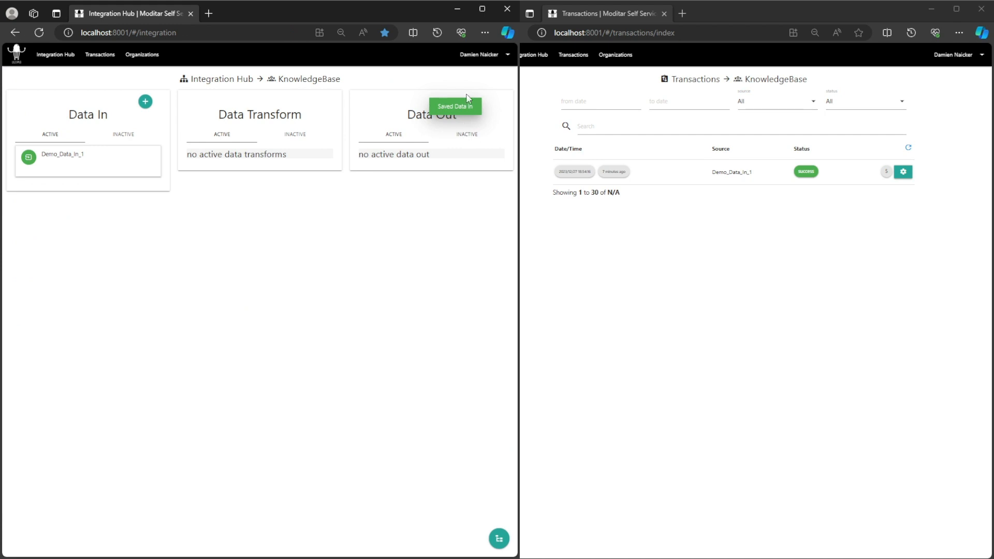
- Reopen Demo_Data_In_1, reload its settings to verify them, and save it again before returning to the Integration Hub
{"action": "left_click", "coordinate": [74, 155]}
{"action": "left_click", "coordinate": [72, 185]}
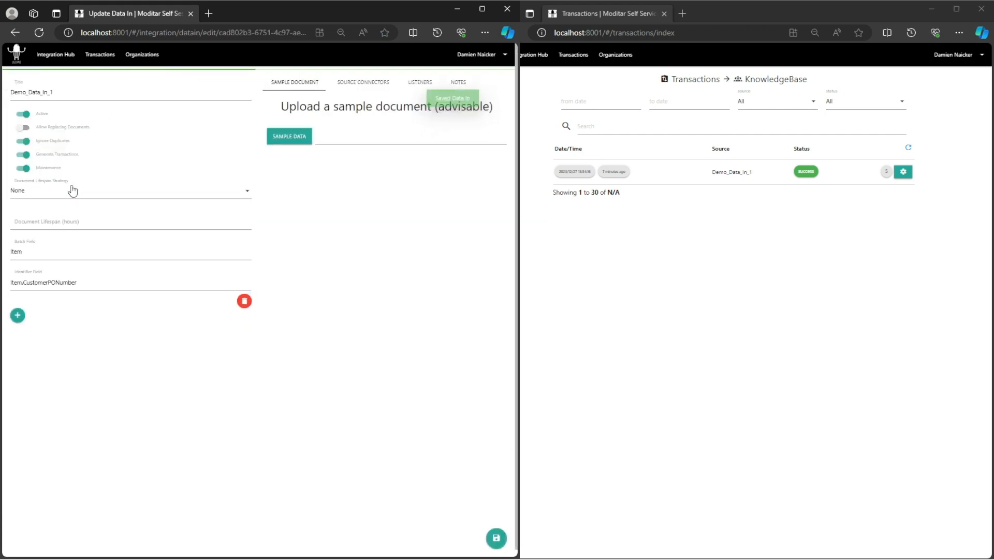
{"action": "left_click", "coordinate": [39, 33]}
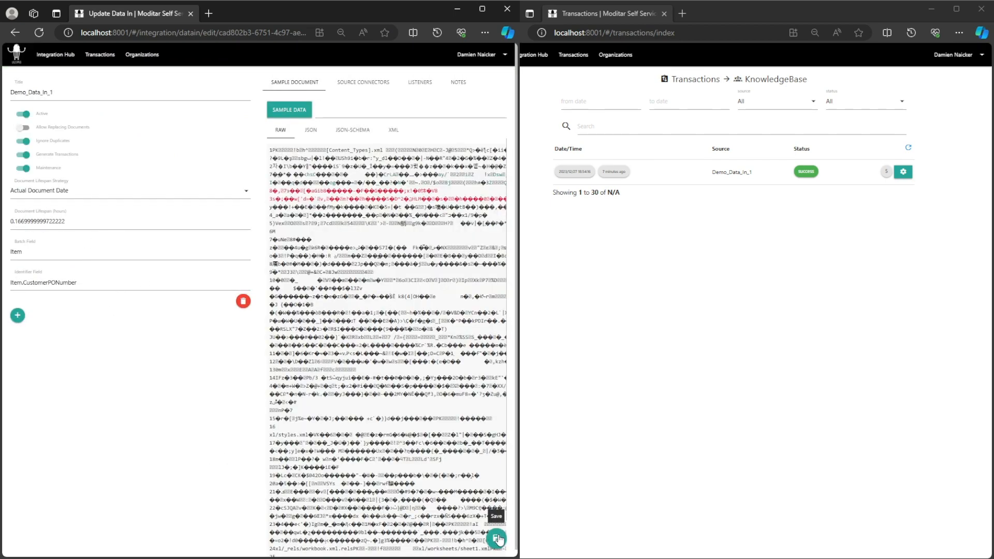
{"action": "left_click", "coordinate": [496, 539]}
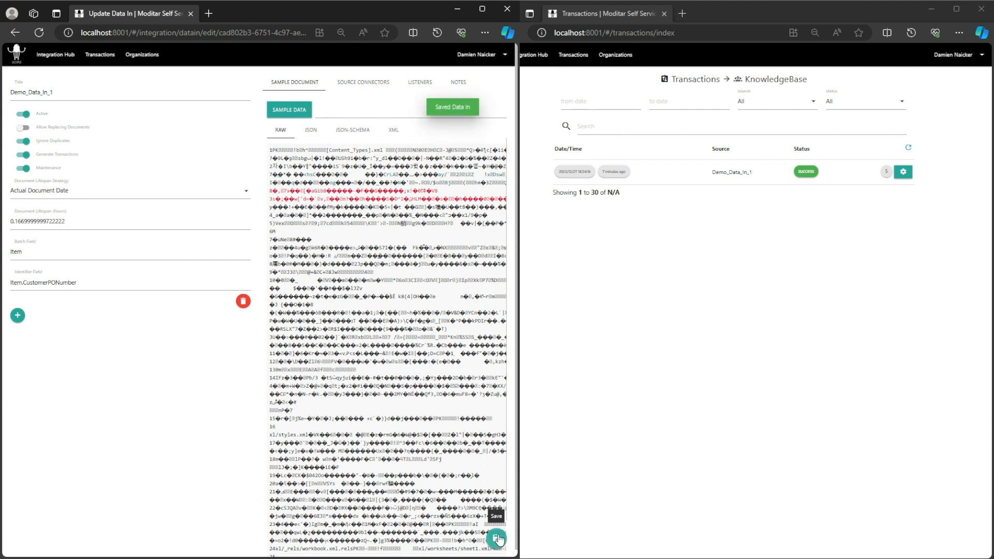
{"action": "left_click", "coordinate": [65, 55]}
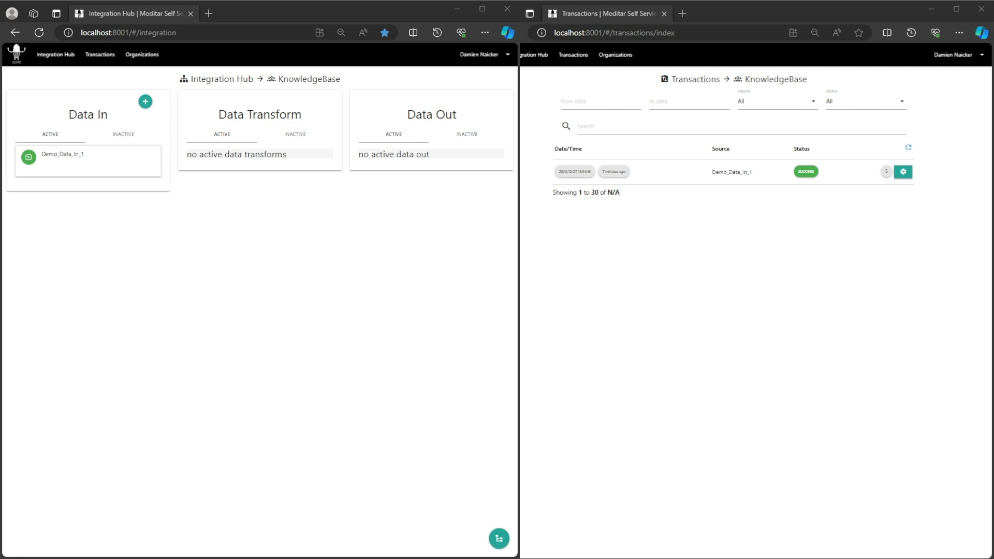
- Refresh the transactions list and view the documents available to a new transform on Demo_Data_In_1
{"action": "left_click", "coordinate": [909, 148]}
{"action": "left_click", "coordinate": [79, 154]}
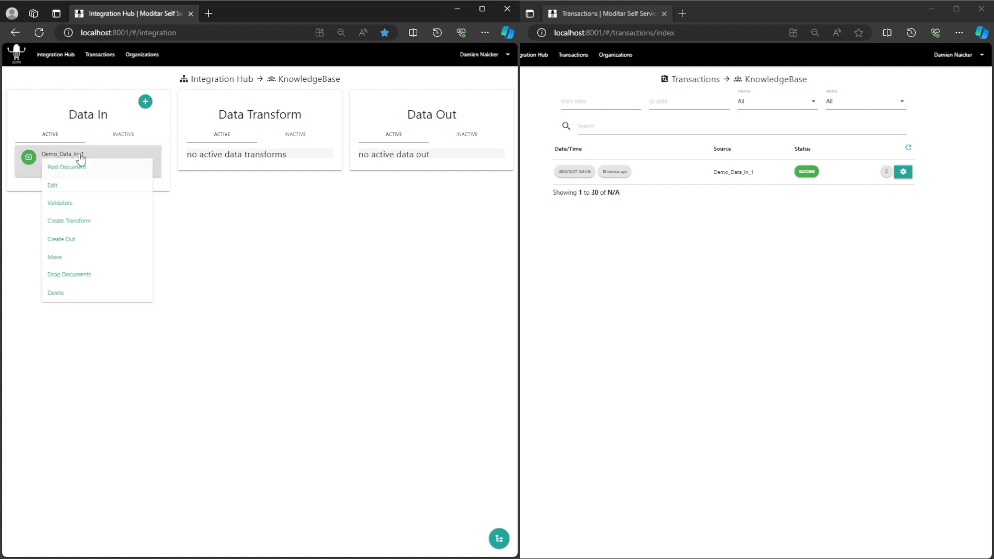
{"action": "left_click", "coordinate": [85, 230]}
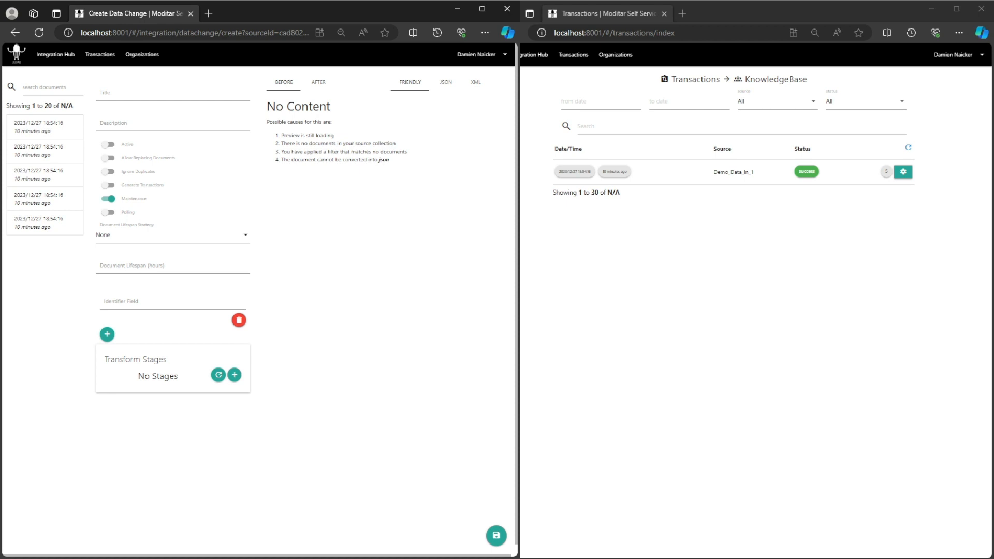
{"action": "key", "text": "alt+Left"}
- Recheck the new transform's documents under the Actual Document Date strategy, then switch to Postman and resend the GET request to the listener
{"action": "left_click", "coordinate": [64, 154]}
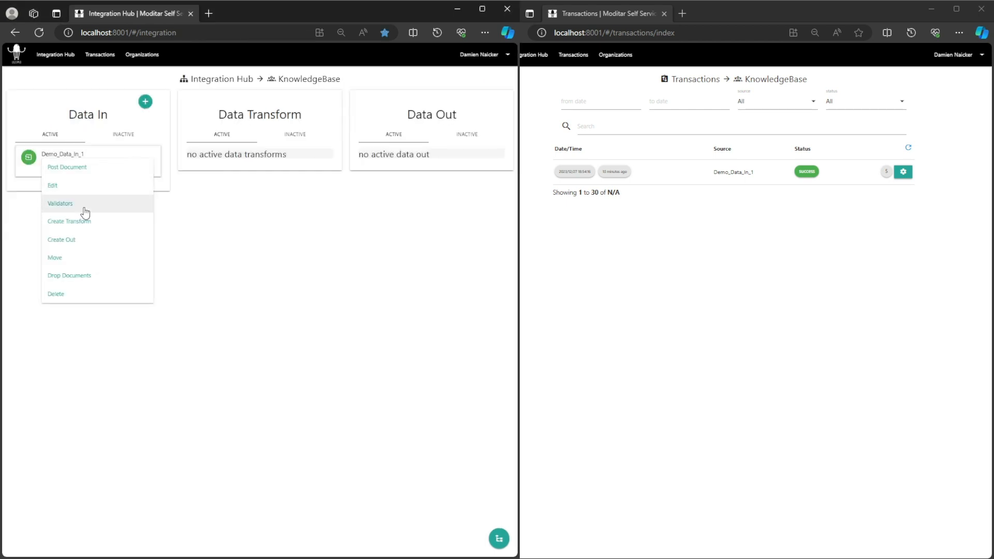
{"action": "left_click", "coordinate": [90, 223]}
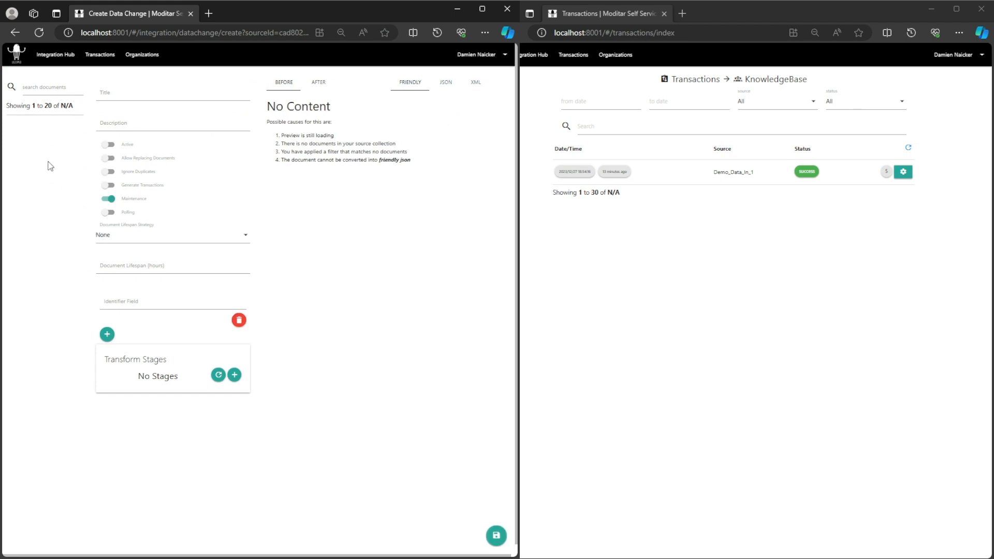
{"action": "left_click", "coordinate": [64, 58]}
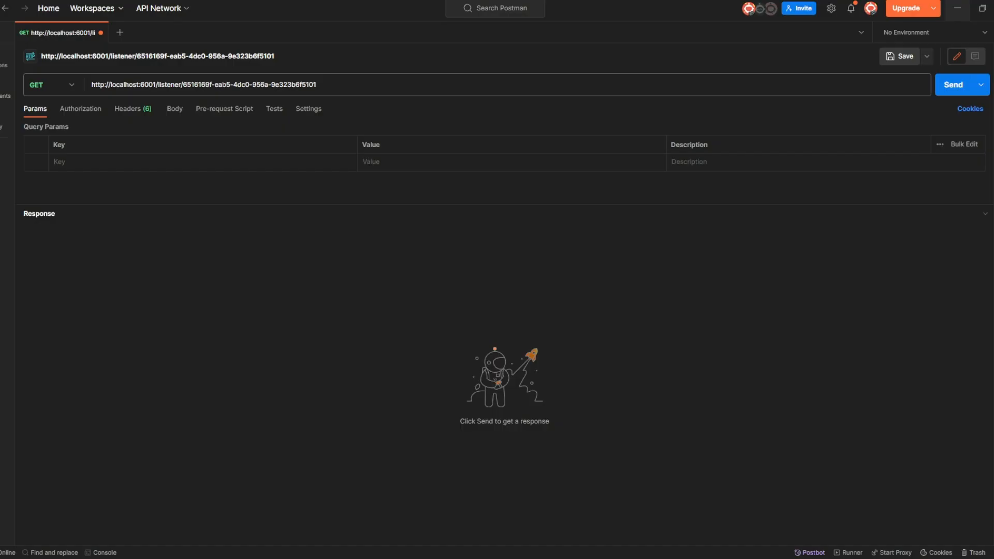
{"action": "left_click", "coordinate": [955, 89]}
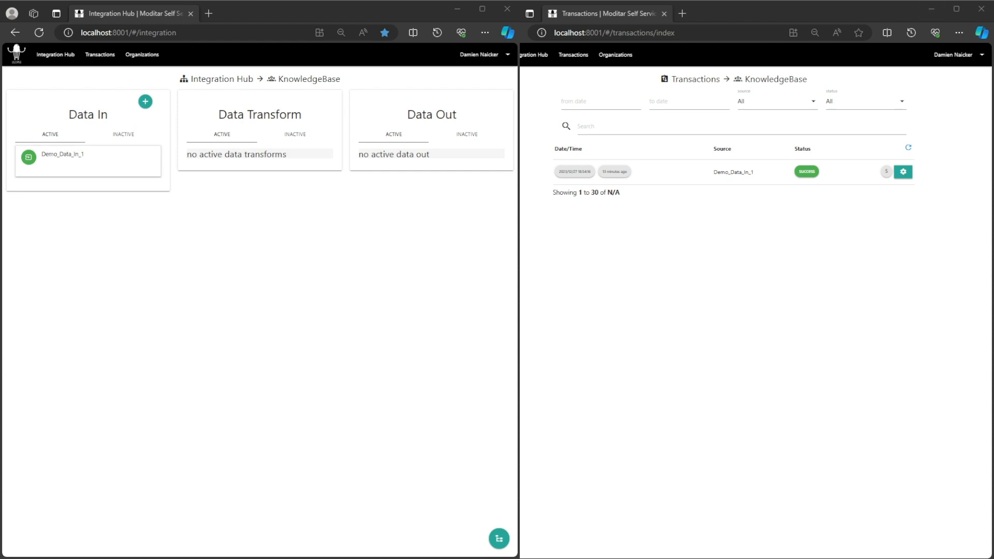
- Reset Demo_Data_In_1's document lifespan strategy to None with a lifespan of 0 hours, and save the changes
{"action": "left_click", "coordinate": [65, 158]}
{"action": "left_click", "coordinate": [53, 185]}
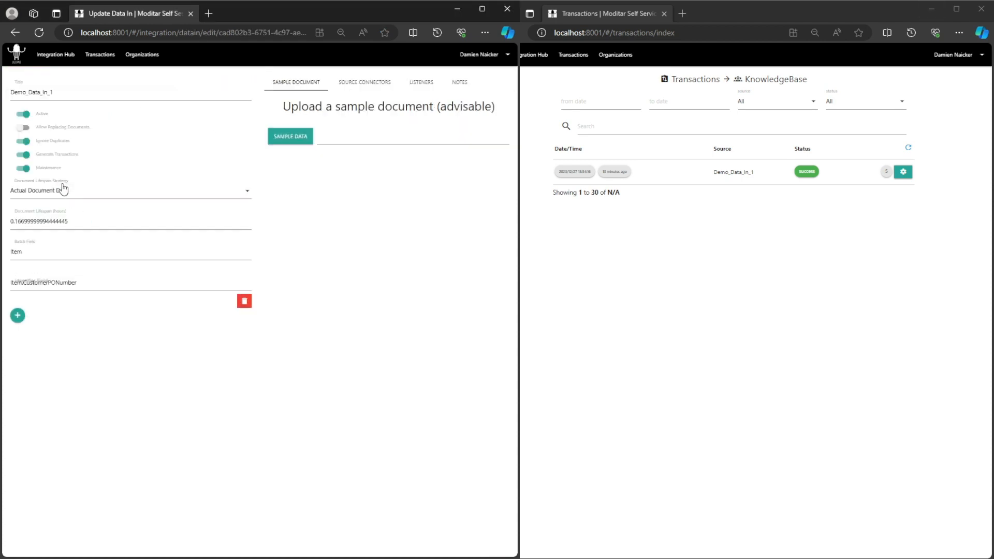
{"action": "left_click", "coordinate": [61, 192]}
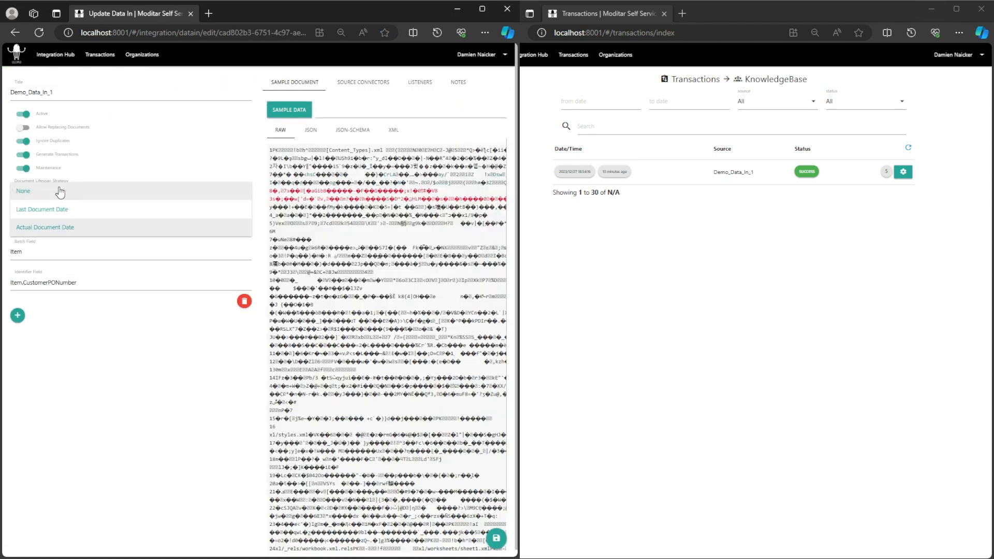
{"action": "left_click", "coordinate": [61, 191]}
{"action": "left_click_drag", "start_coordinate": [80, 220], "coordinate": [7, 217]}
{"action": "key", "text": "BackSpace"}
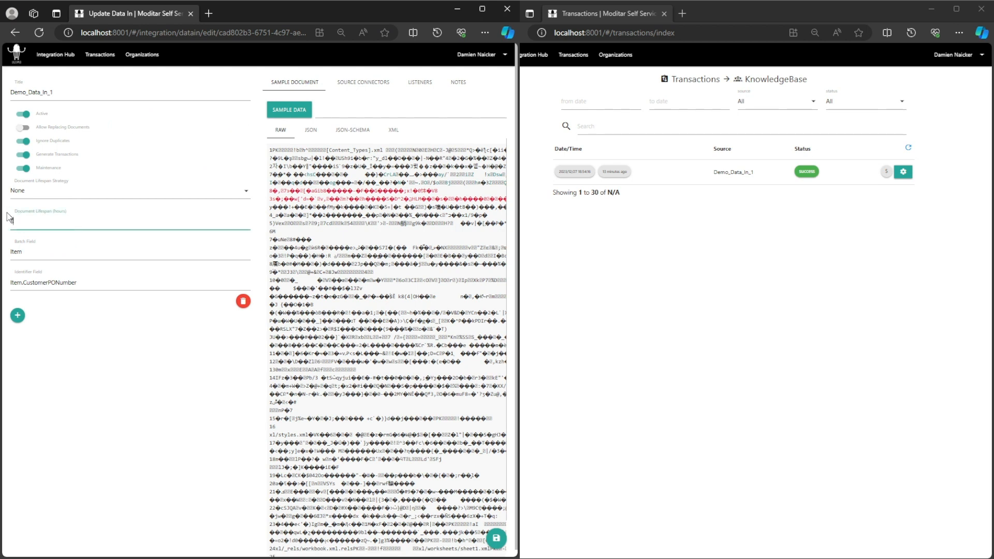
{"action": "type", "text": "0"}
{"action": "key", "text": "alt+Tab"}
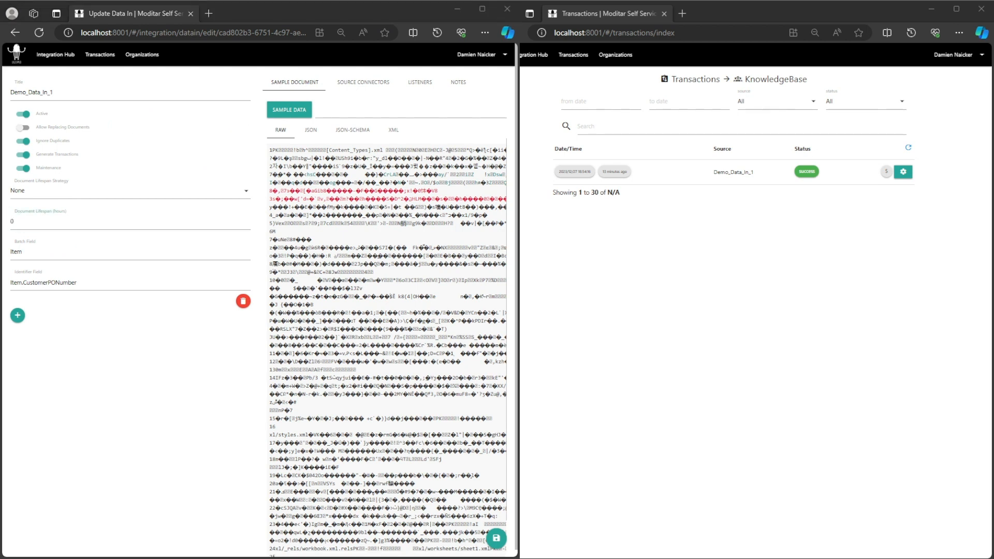
{"action": "left_click", "coordinate": [109, 219]}
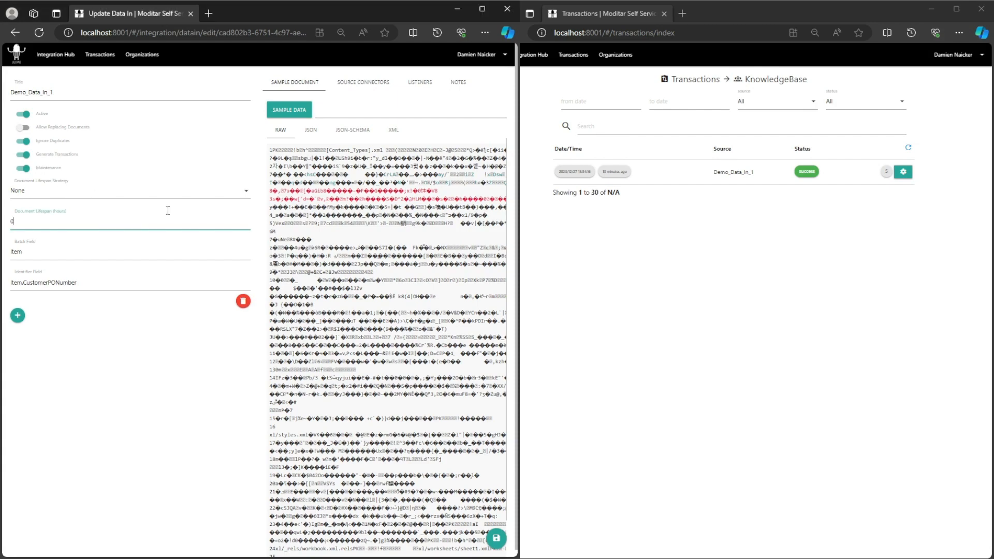
{"action": "left_click", "coordinate": [166, 376]}
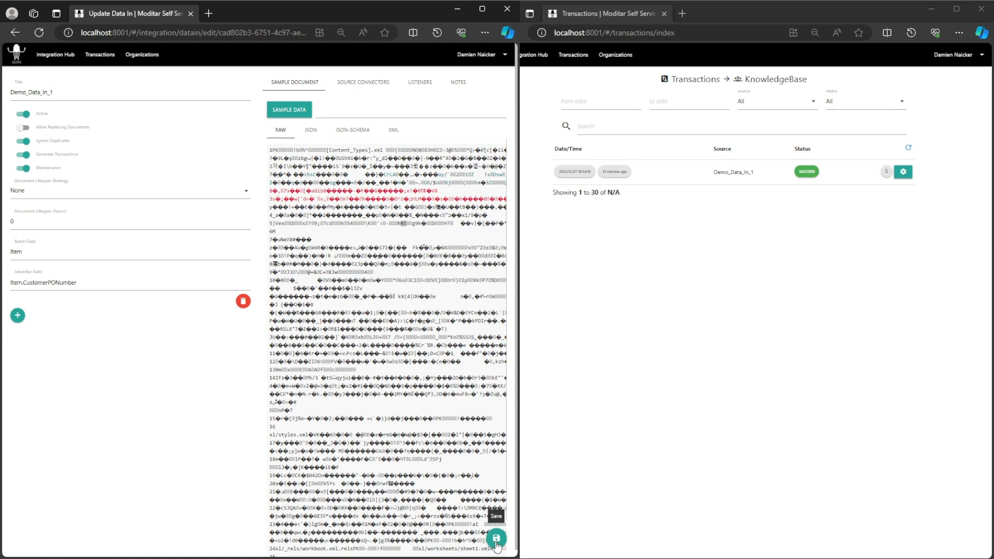
{"action": "left_click", "coordinate": [495, 540]}
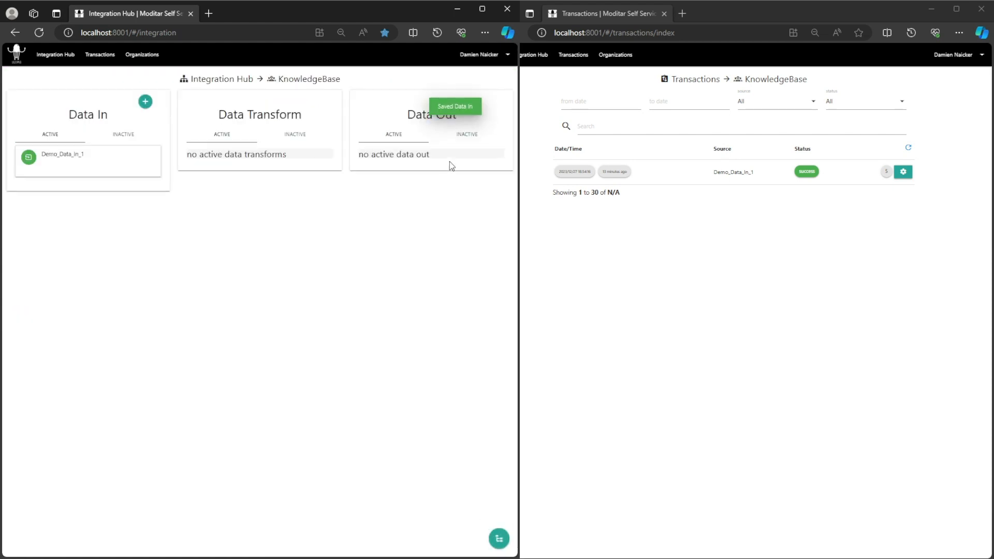
- Reopen Demo_Data_In_1 for editing and reload it to verify its saved document lifespan settings, returning to the Integration Hub
{"action": "left_click", "coordinate": [70, 158]}
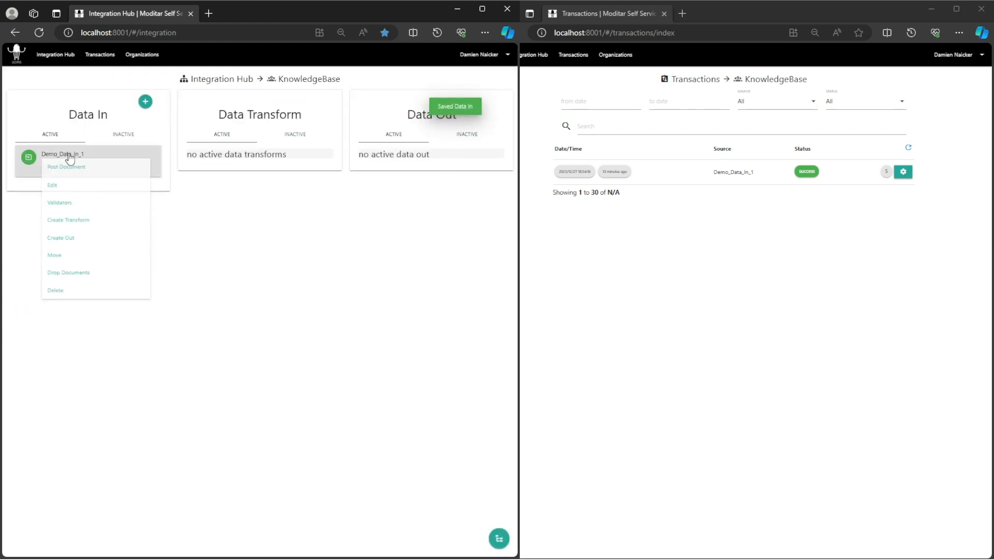
{"action": "left_click", "coordinate": [64, 186]}
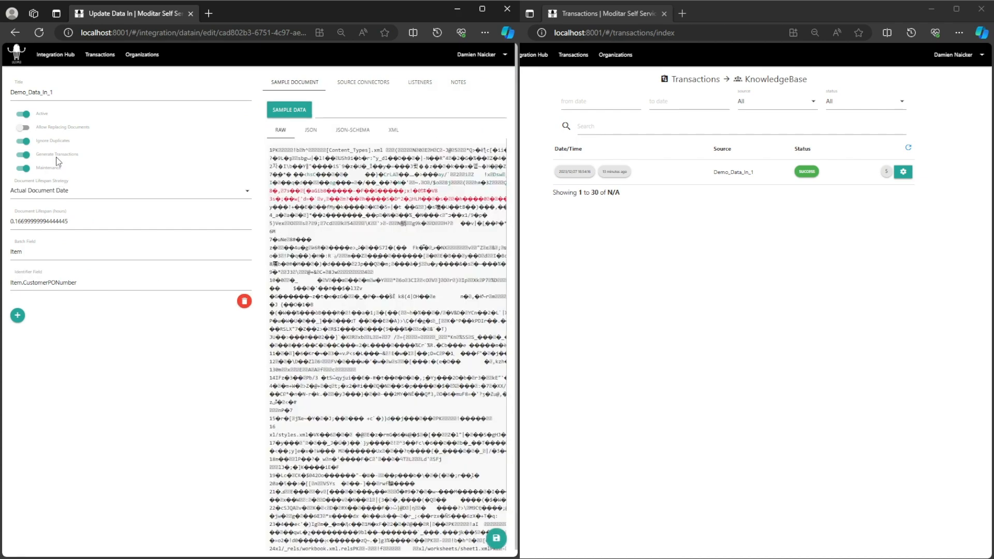
{"action": "left_click", "coordinate": [40, 34]}
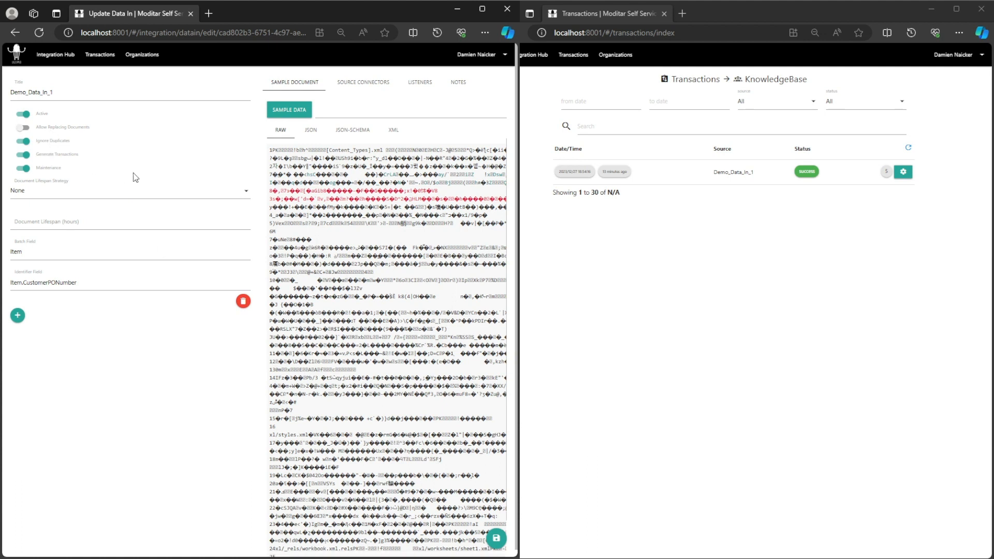
{"action": "left_click", "coordinate": [55, 54]}
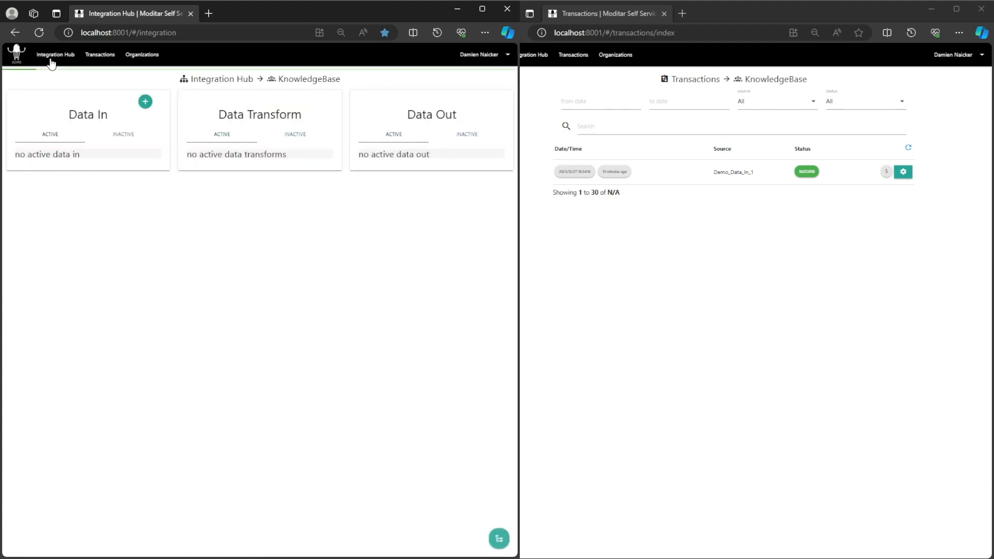
- Check the documents available to a new transform on Demo_Data_In_1 under the None strategy, leaving without saving the transform
{"action": "left_click", "coordinate": [62, 158]}
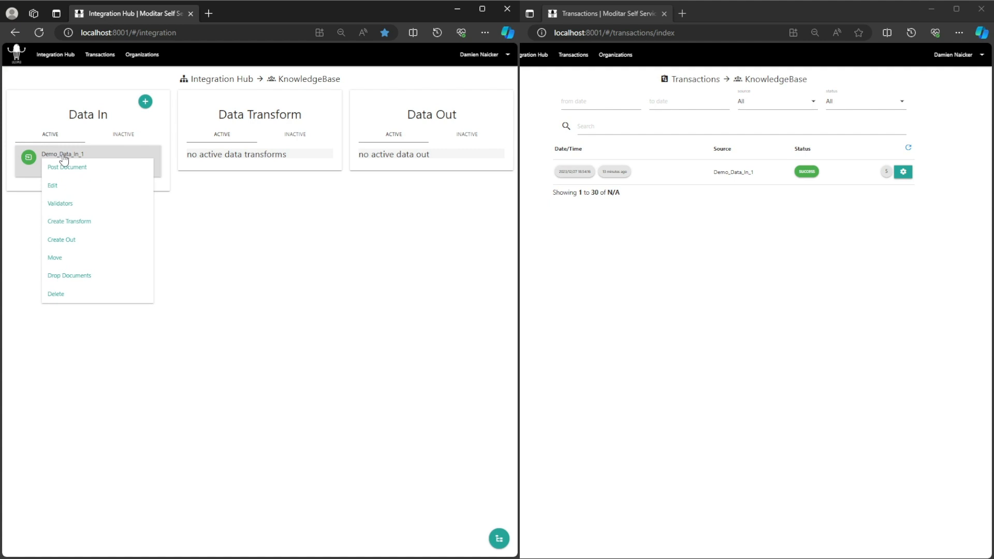
{"action": "left_click", "coordinate": [74, 226]}
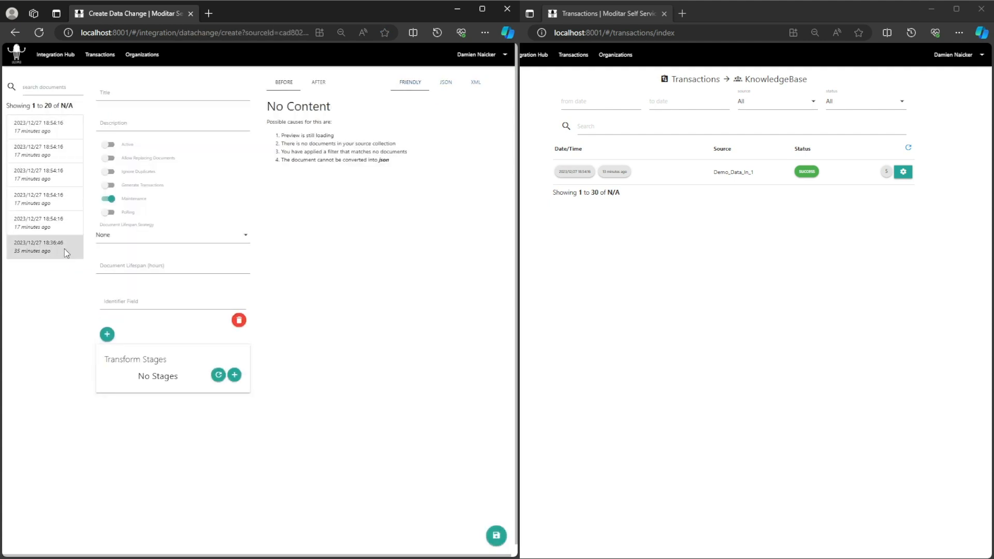
{"action": "left_click", "coordinate": [51, 57]}
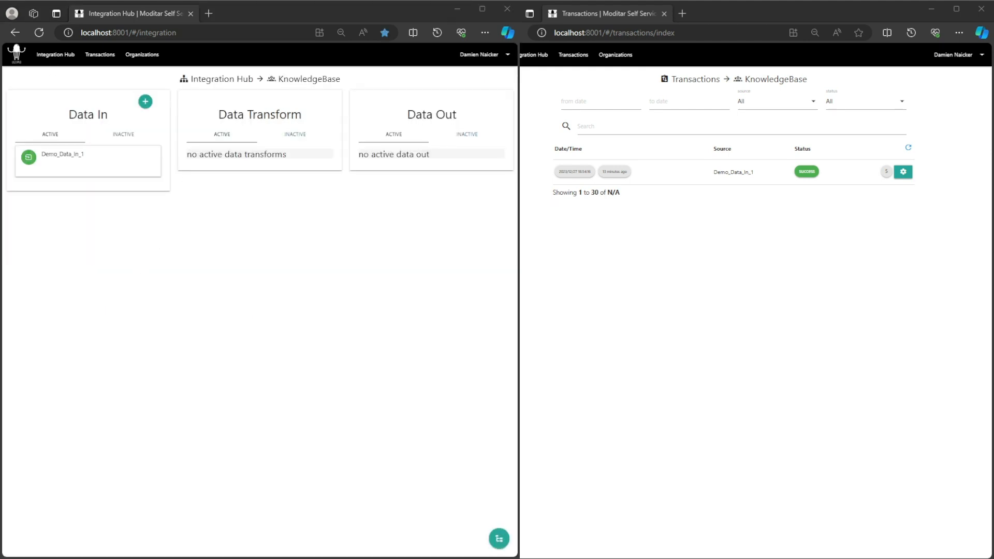
- Switch to Postman, resend the GET request to the listener, and collapse every record in the JSON response to review how many are returned
{"action": "key", "text": "alt+Tab"}
{"action": "left_click", "coordinate": [953, 85]}
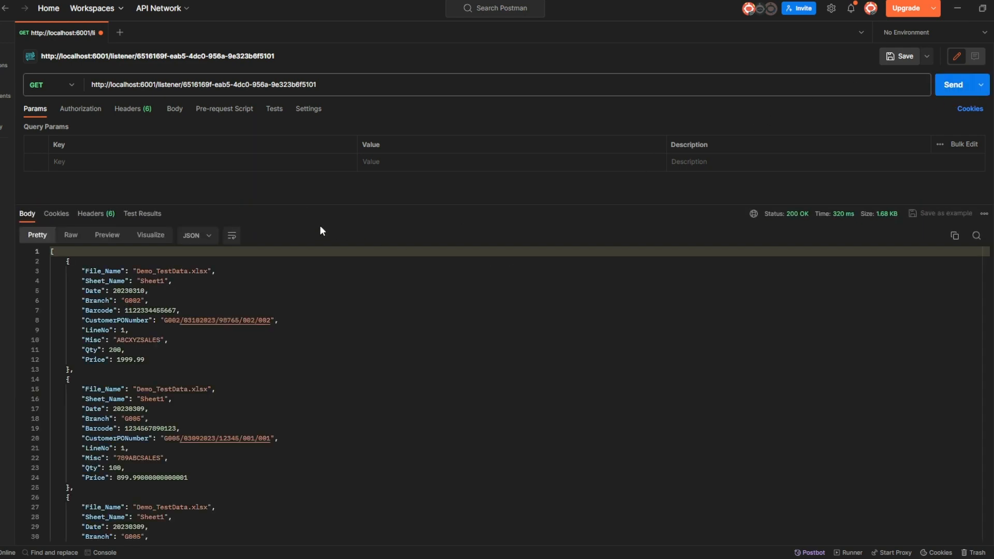
{"action": "left_click", "coordinate": [46, 262]}
{"action": "left_click", "coordinate": [46, 280]}
{"action": "left_click", "coordinate": [46, 301]}
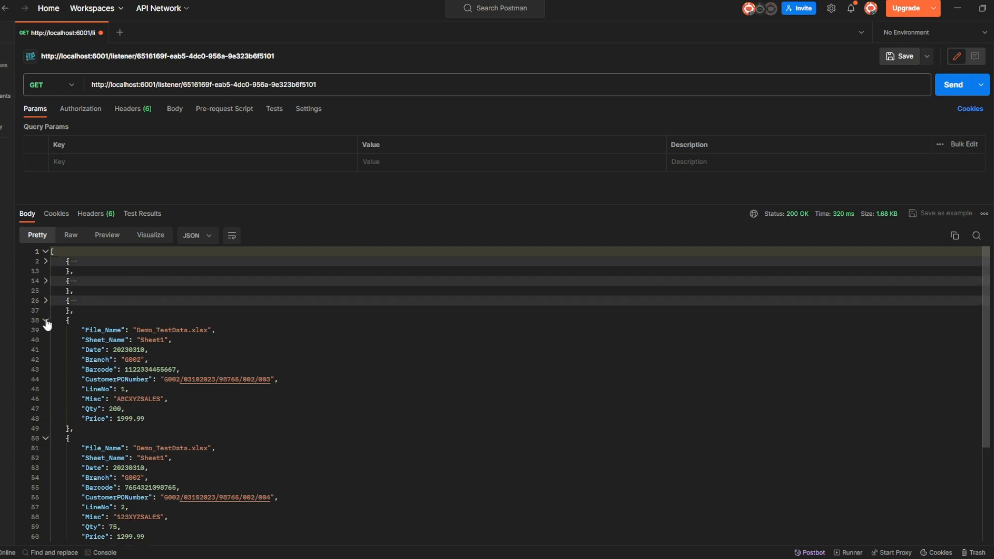
{"action": "left_click", "coordinate": [46, 320]}
{"action": "left_click", "coordinate": [45, 340]}
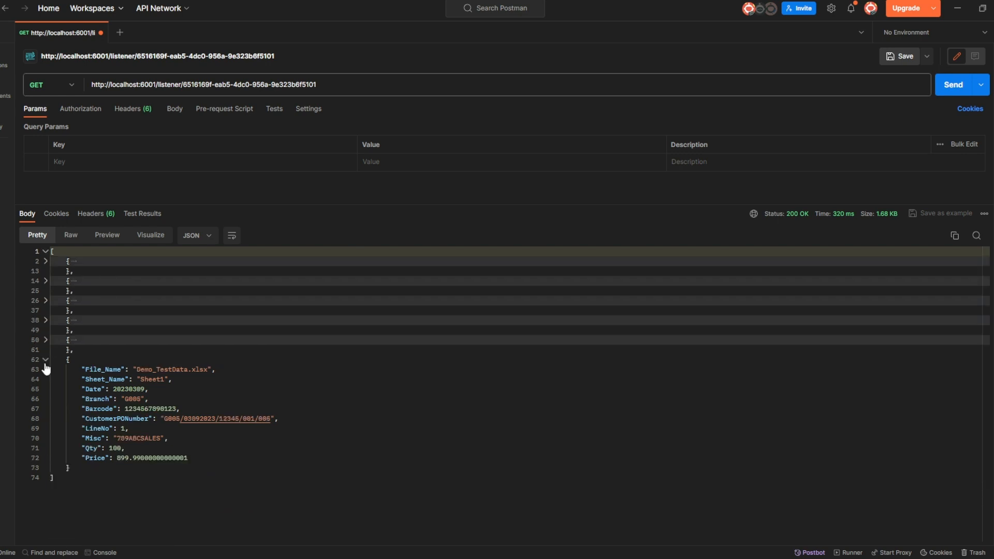
{"action": "left_click", "coordinate": [46, 360]}
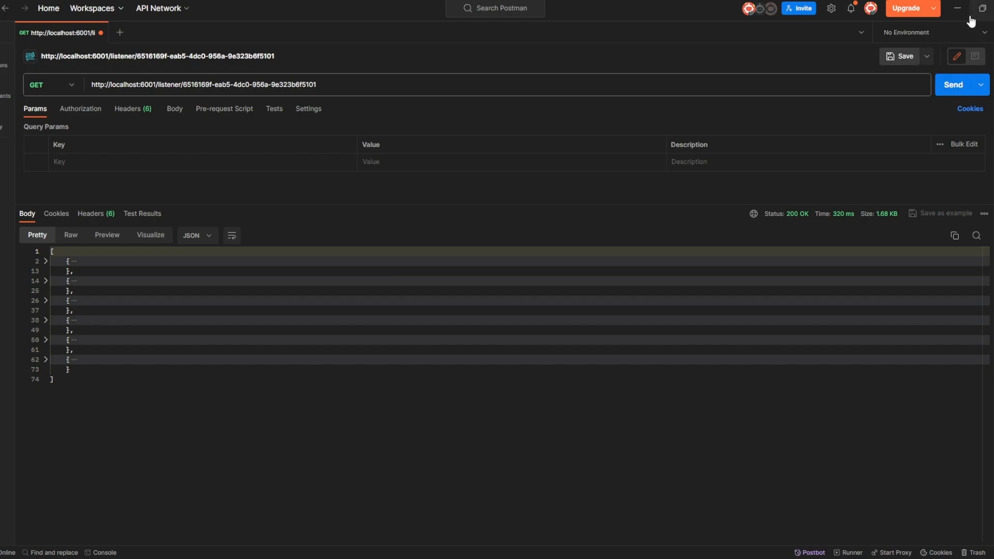
{"action": "left_click", "coordinate": [957, 8]}
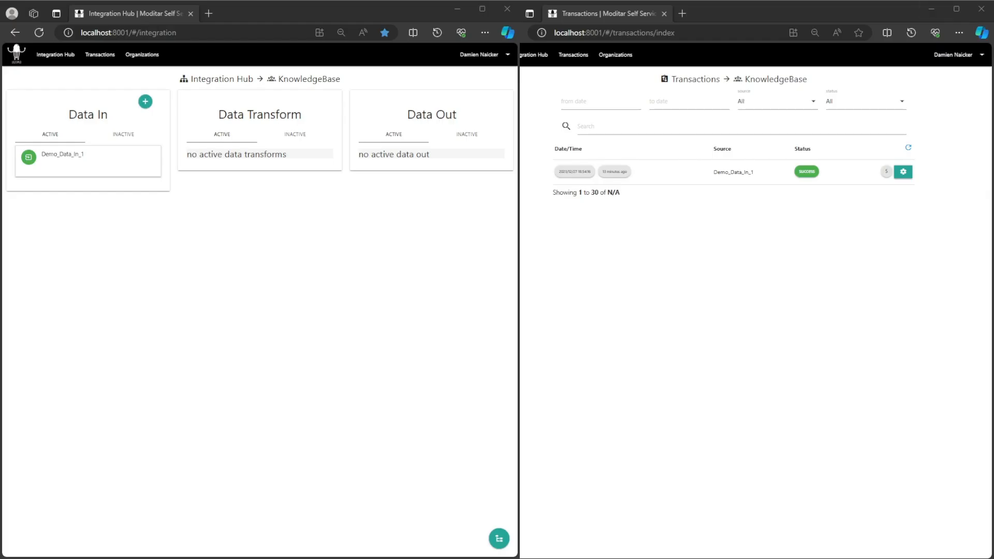